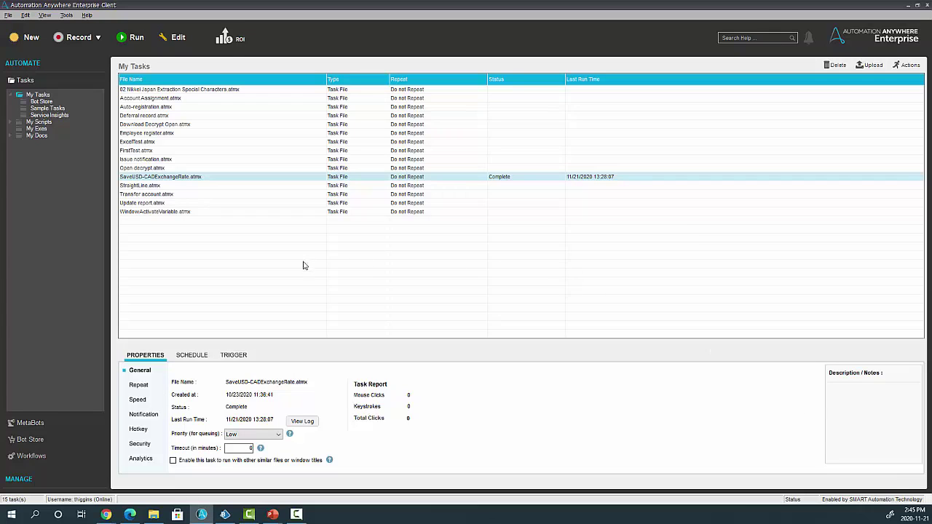
# Step: Open the SaveUSD-CADExchangeRate task for editing in the Automation Anywhere Workbench
pyautogui.click(167, 115)
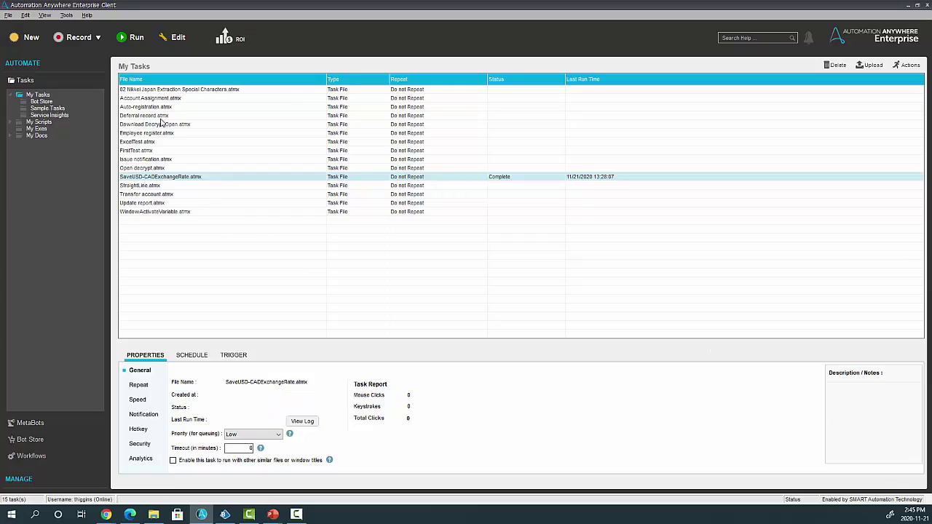
pyautogui.click(157, 159)
pyautogui.click(156, 177)
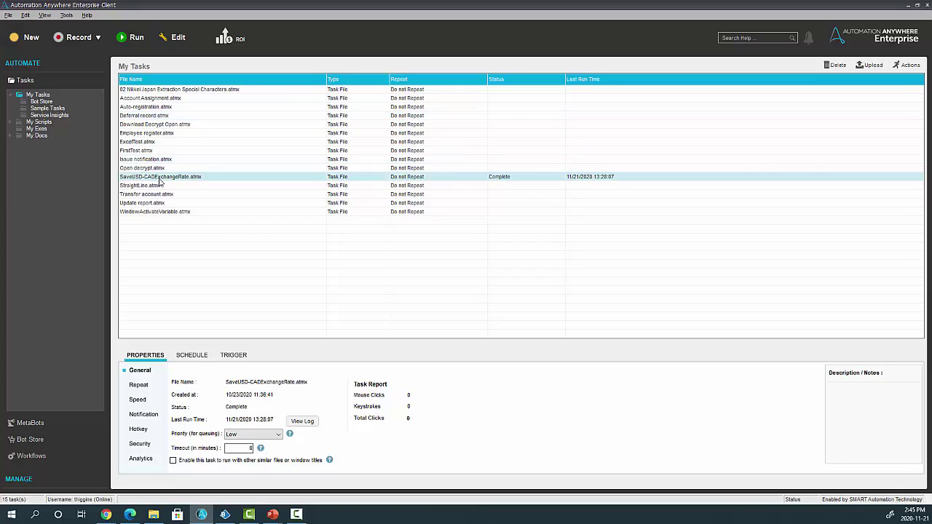
pyautogui.rightClick(182, 185)
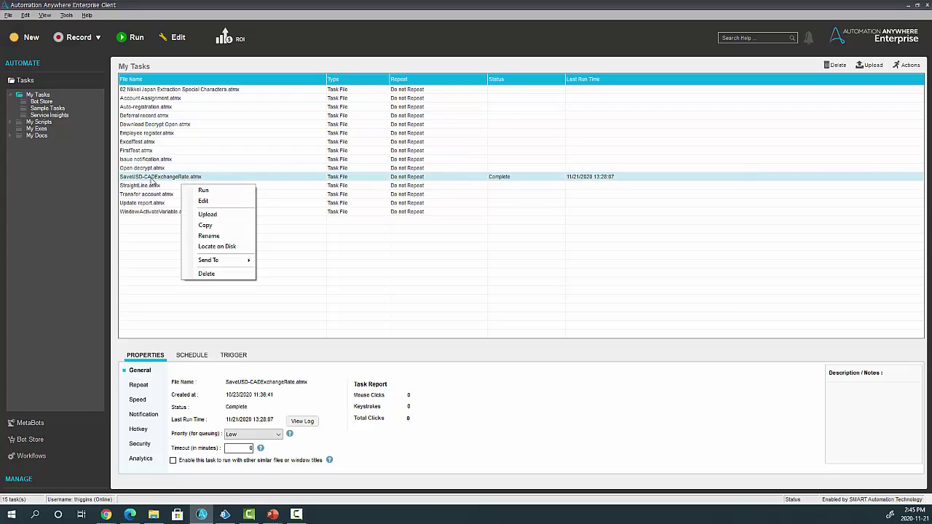
pyautogui.click(193, 201)
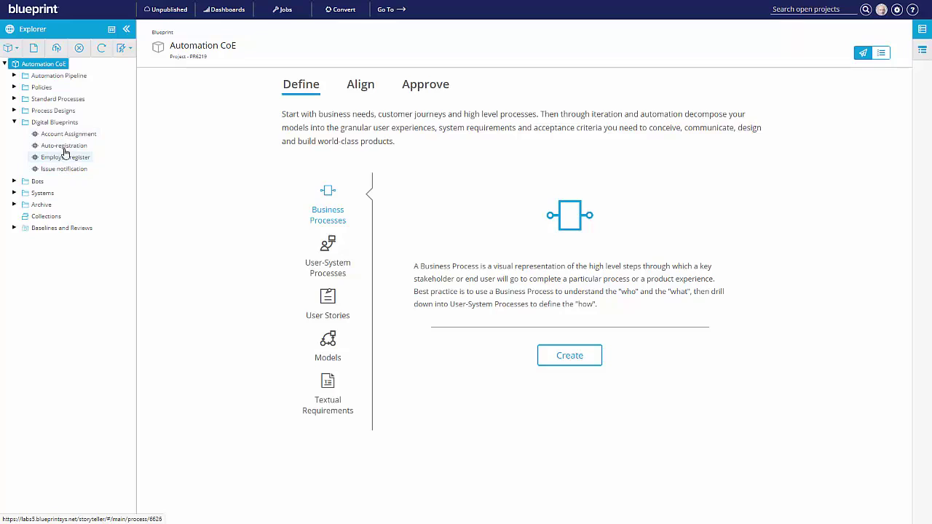
# Step: Import SaveUSD-CADExchangeRate from Documents > Automation Anywhere Files > Automation Anywhere > My Tasks as a digital blueprint
pyautogui.click(129, 51)
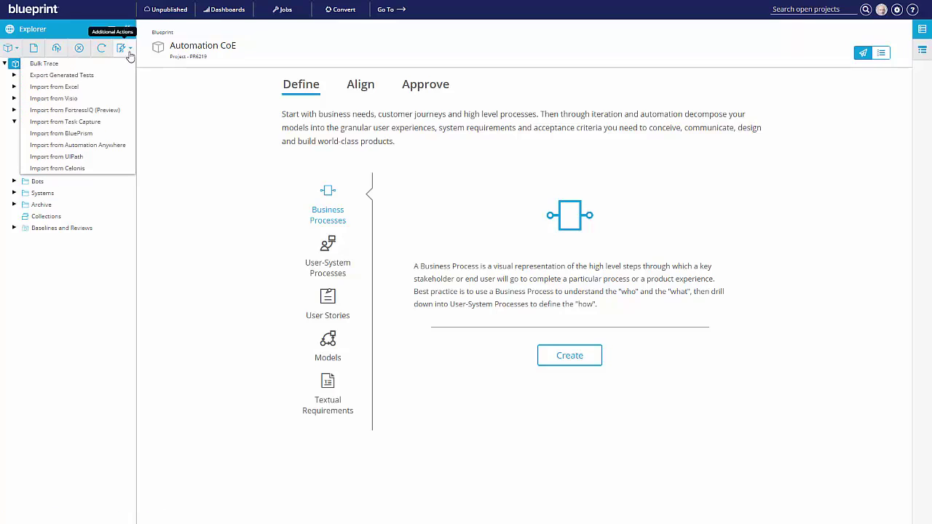
pyautogui.click(109, 149)
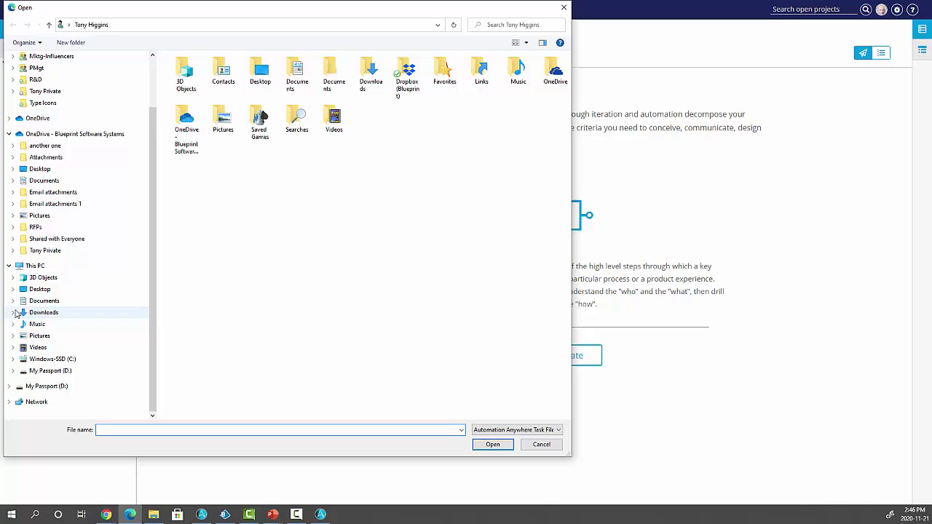
pyautogui.click(14, 301)
pyautogui.click(16, 313)
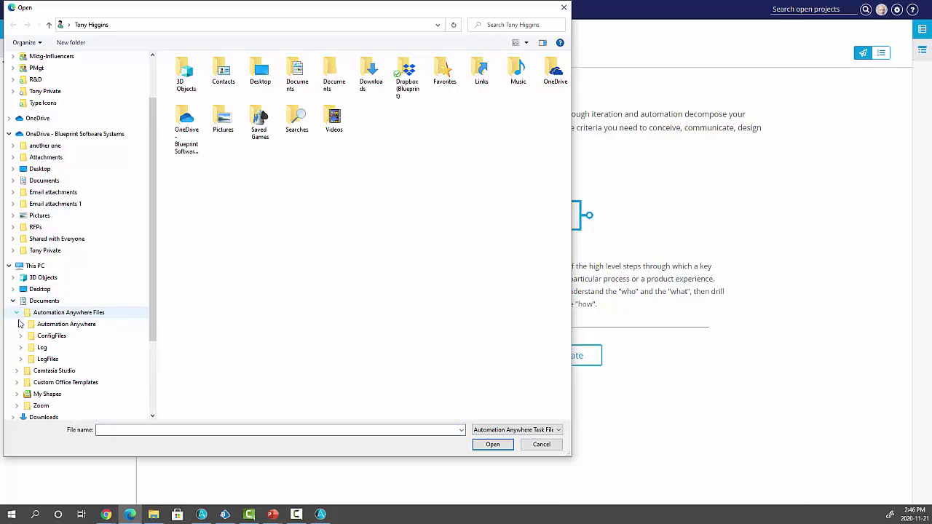
pyautogui.click(21, 324)
pyautogui.scroll(-3, 33, 329)
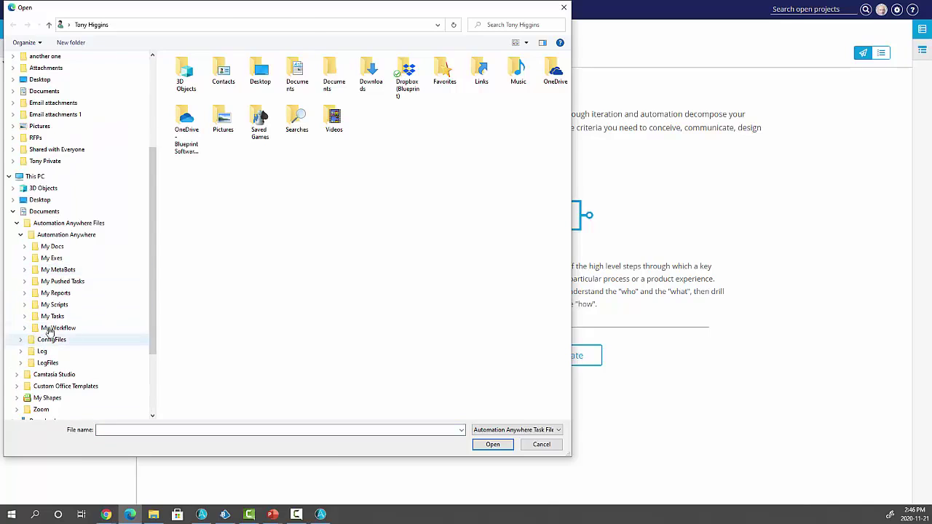
pyautogui.click(52, 316)
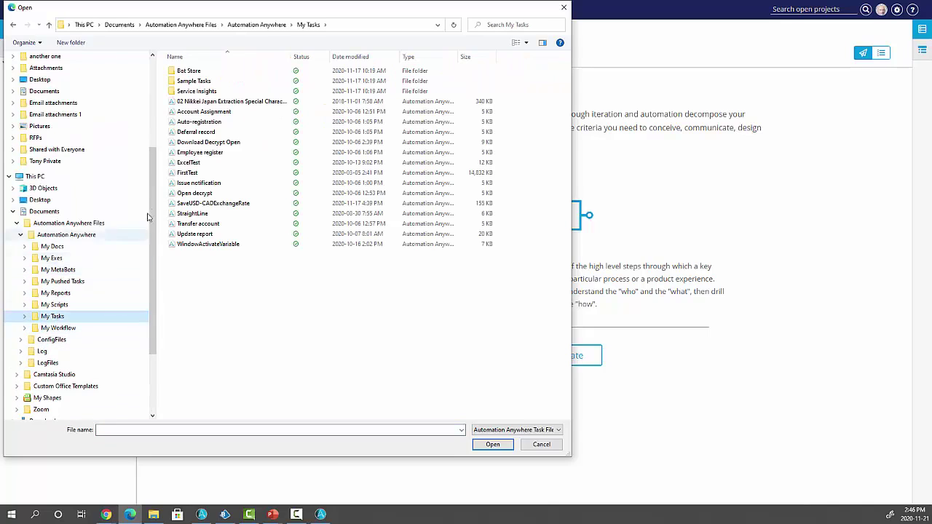
pyautogui.click(219, 204)
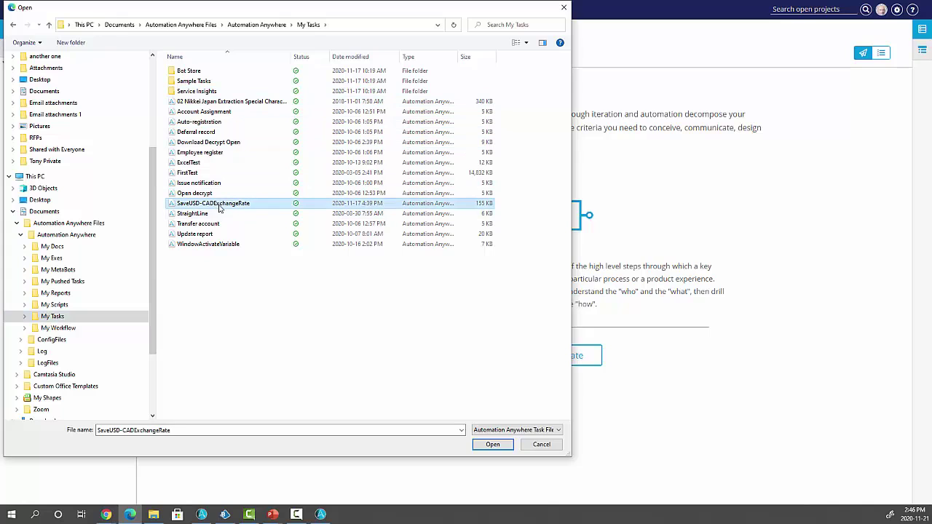
pyautogui.click(493, 445)
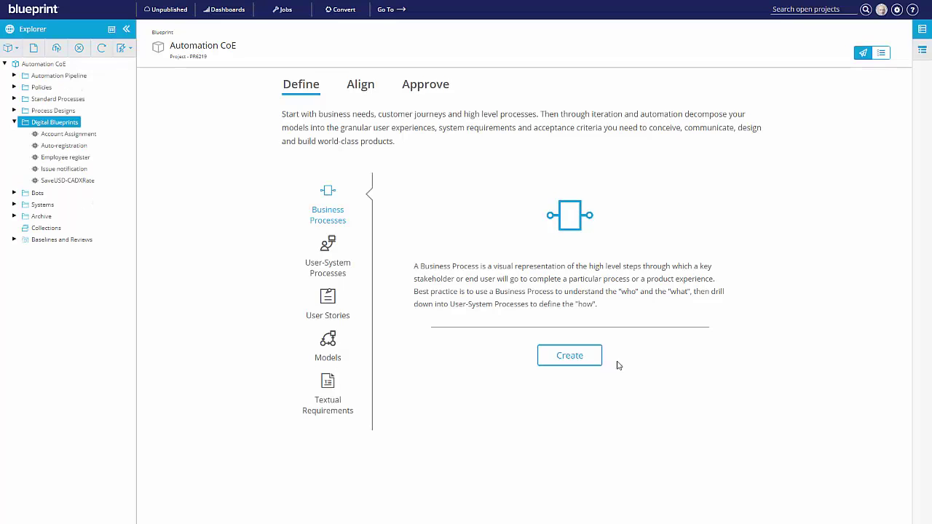
# Step: Open the SaveUSD-CADXRate blueprint full-width, fitting it to the page and then returning to 100% zoom
pyautogui.click(77, 184)
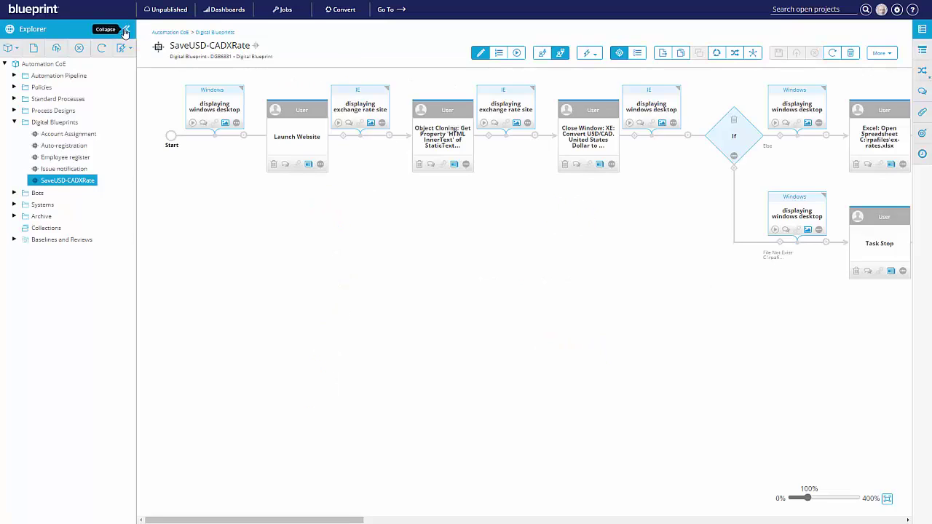
pyautogui.click(125, 32)
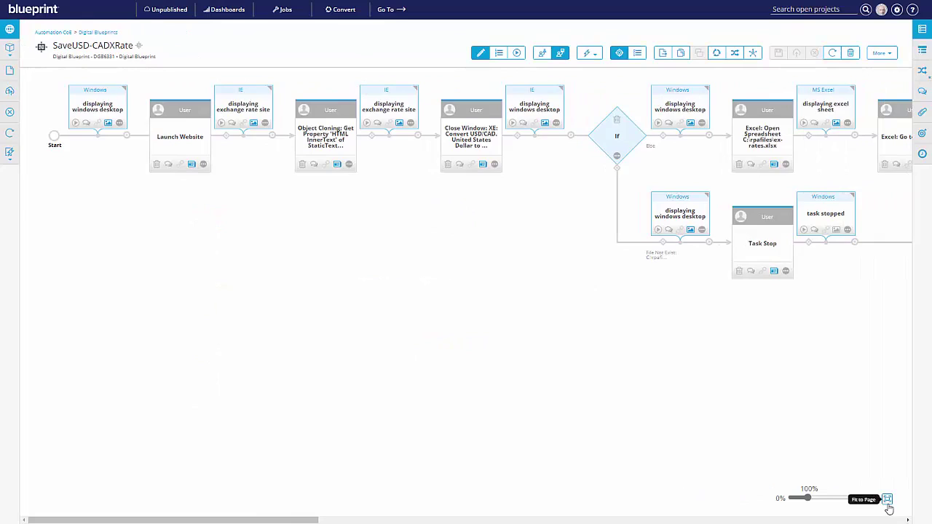
pyautogui.click(888, 500)
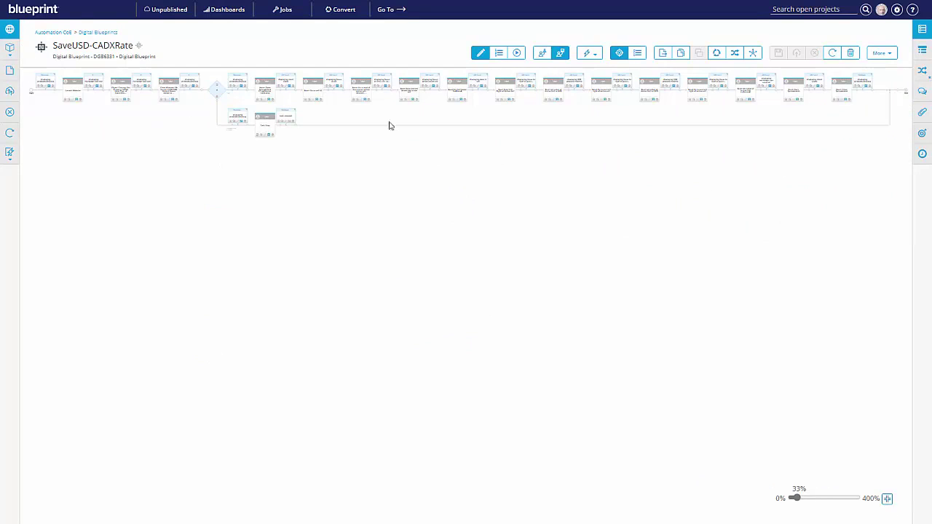
pyautogui.click(887, 499)
# Step: Review the Inputs and Misc properties of the Launch Website and Object Cloning steps, then select Excel: Open Spreadsheet
pyautogui.click(181, 121)
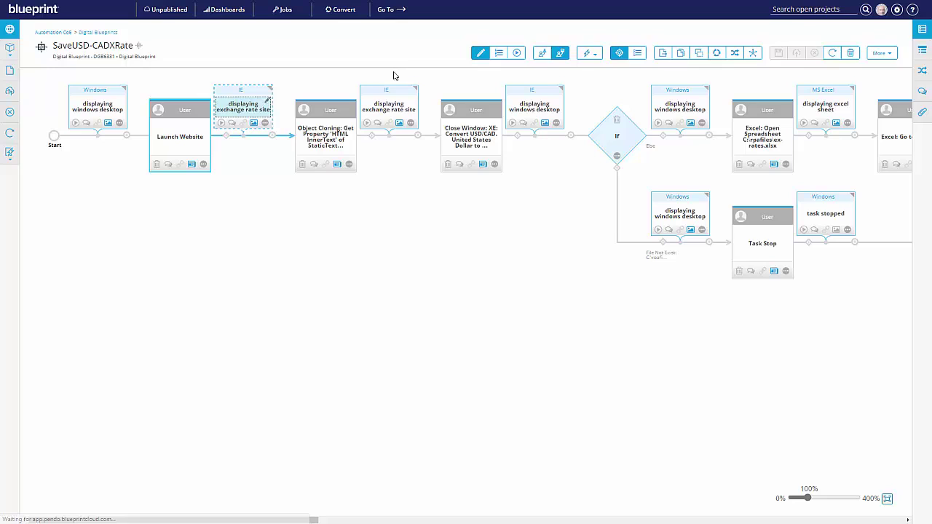
pyautogui.click(923, 48)
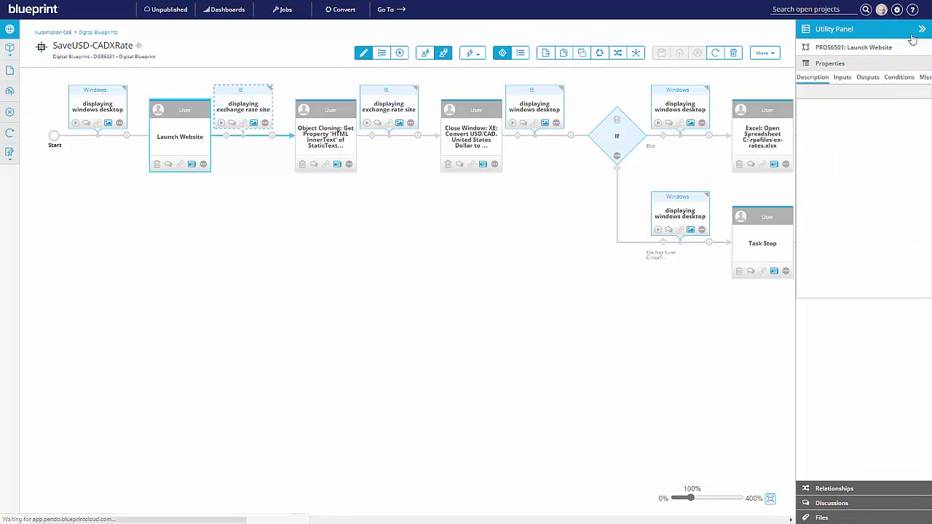
pyautogui.click(842, 77)
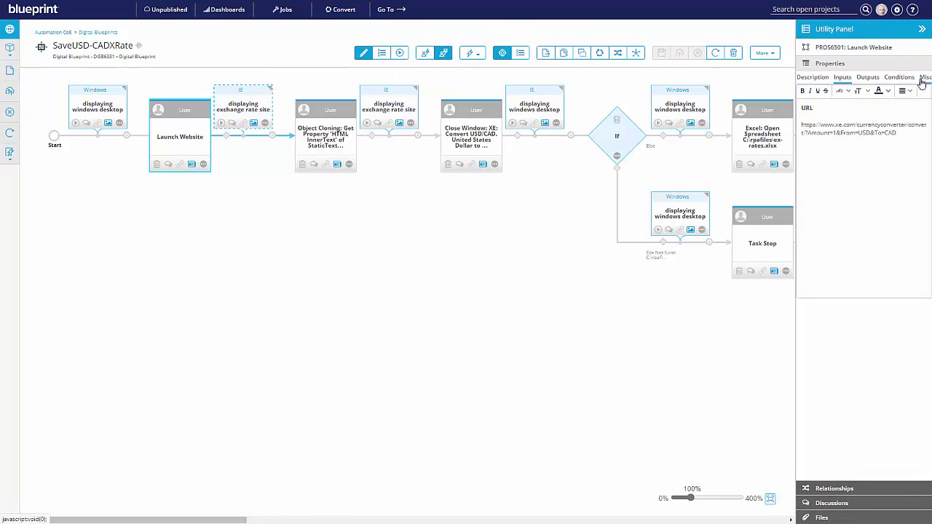
pyautogui.click(923, 77)
pyautogui.click(321, 113)
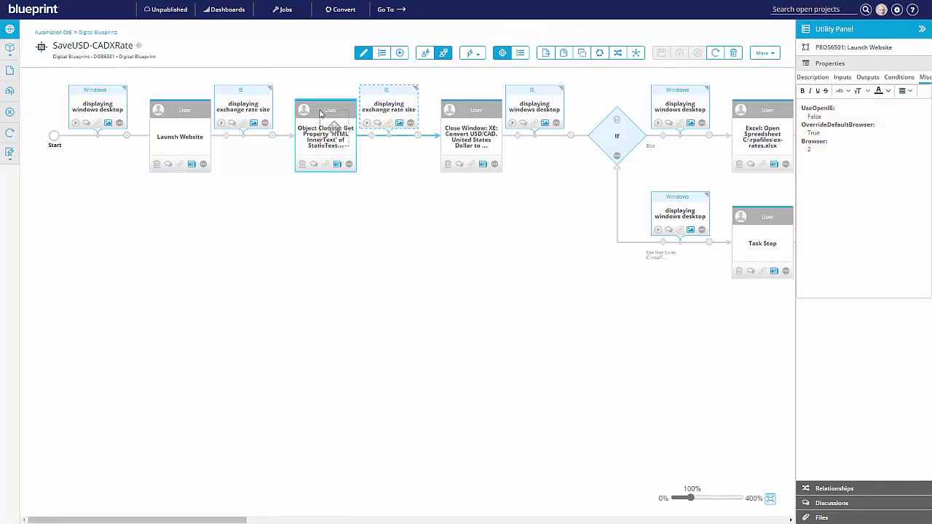
pyautogui.click(924, 79)
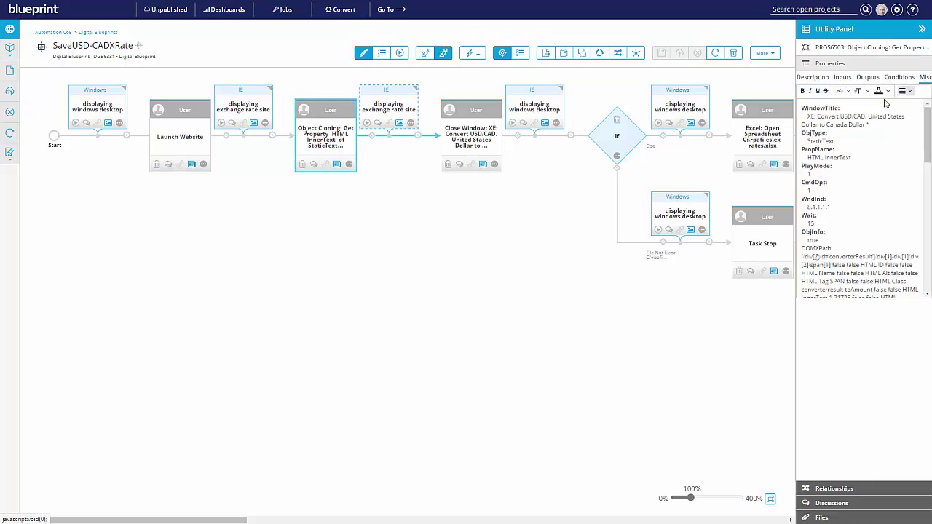
pyautogui.click(776, 114)
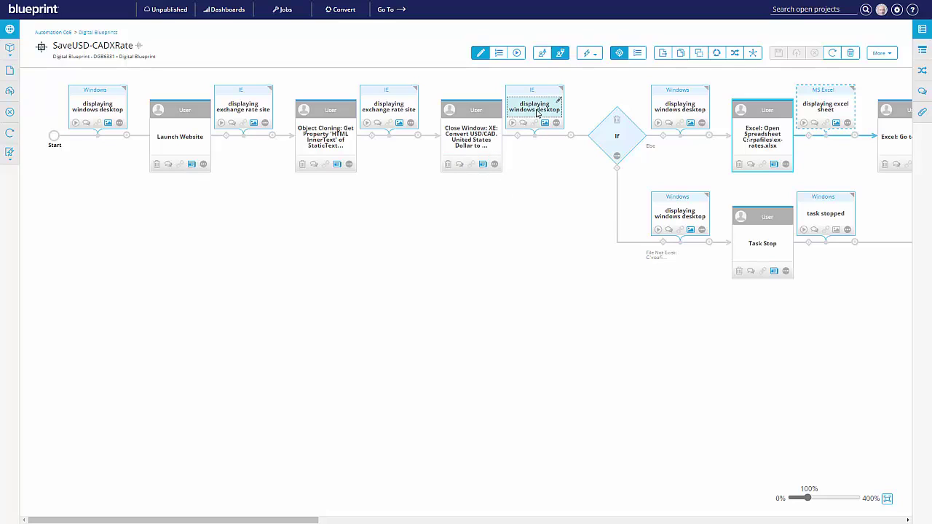
pyautogui.click(254, 127)
pyautogui.click(409, 254)
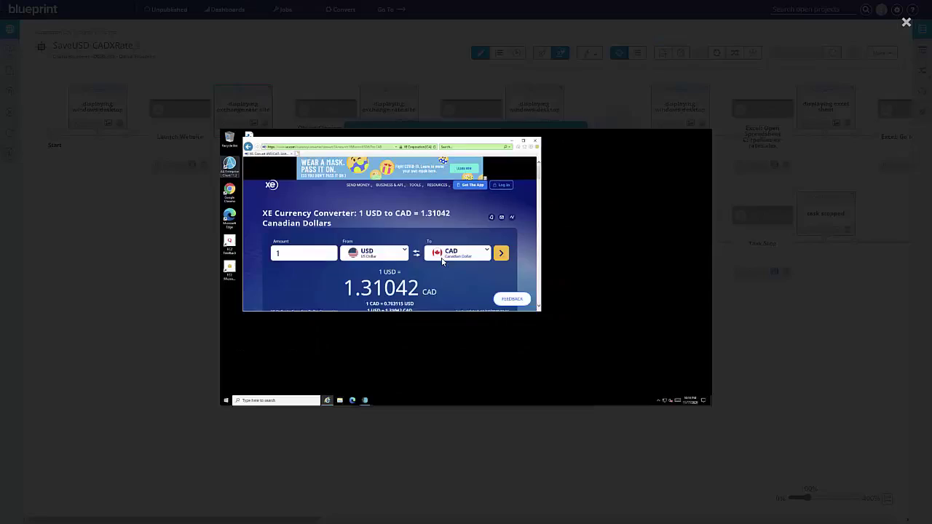
pyautogui.click(907, 24)
pyautogui.click(474, 385)
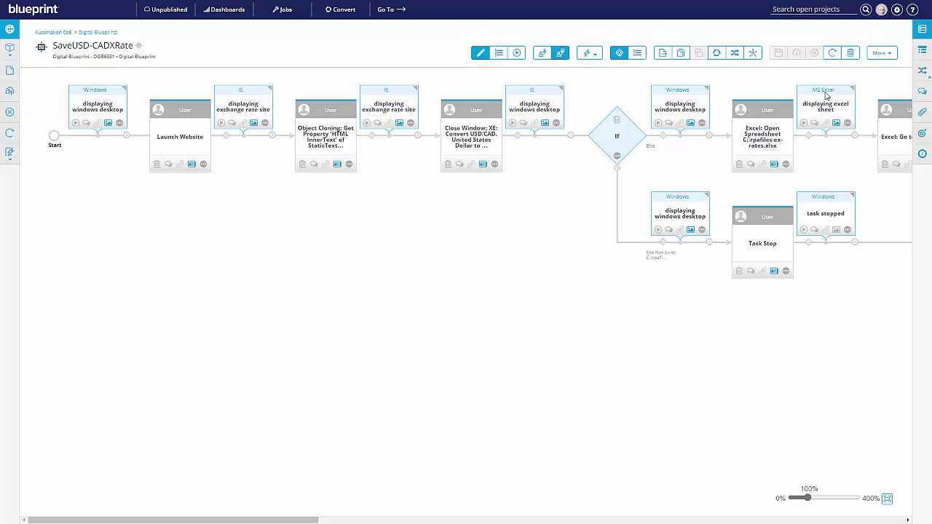
pyautogui.click(10, 48)
# Step: Insert a task step after the exchange-rate site, then delete the resulting Action 2 and Response 2
pyautogui.click(272, 136)
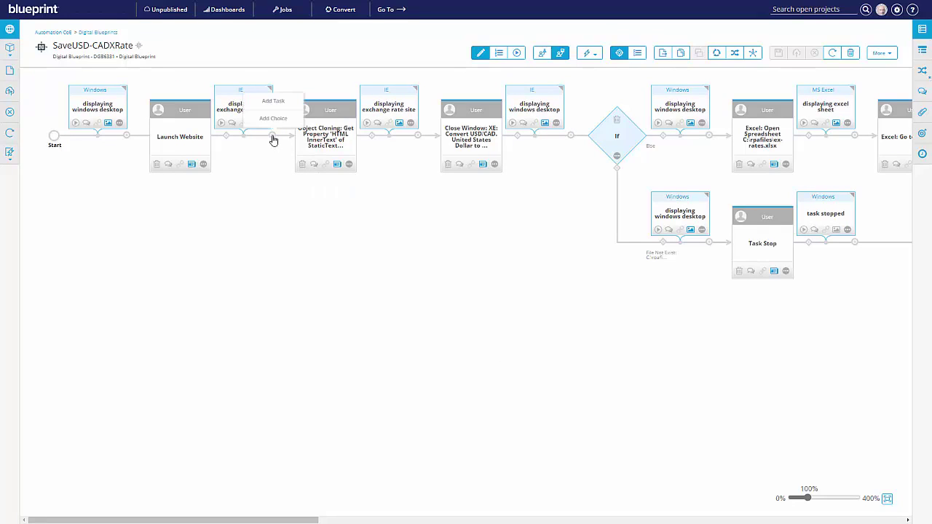
pyautogui.click(275, 100)
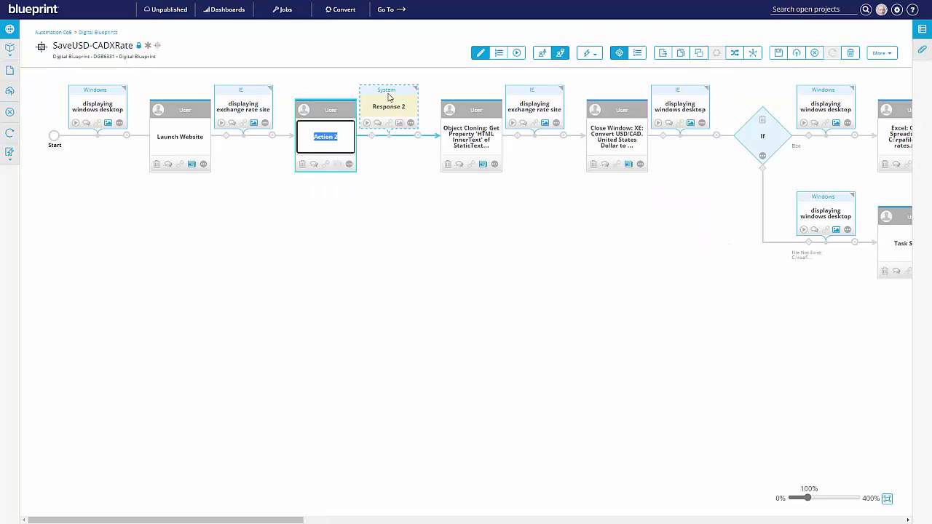
pyautogui.click(302, 166)
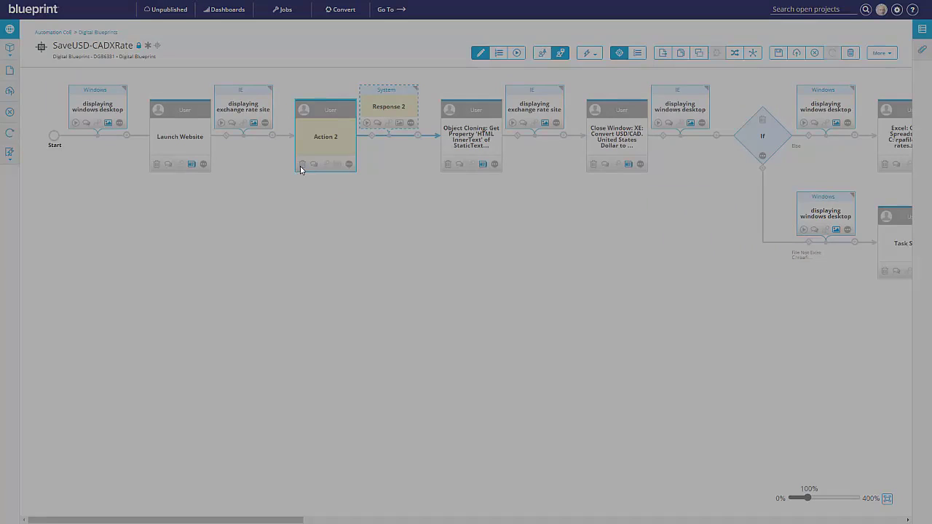
pyautogui.click(537, 312)
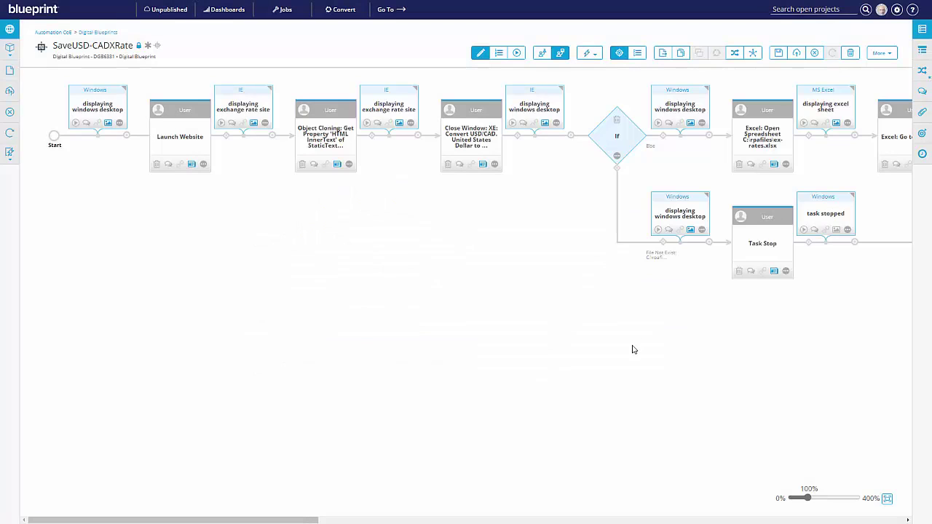
# Step: Attach Excel Tech Guide.pdf to the Excel: Open Spreadsheet step's files
pyautogui.click(763, 112)
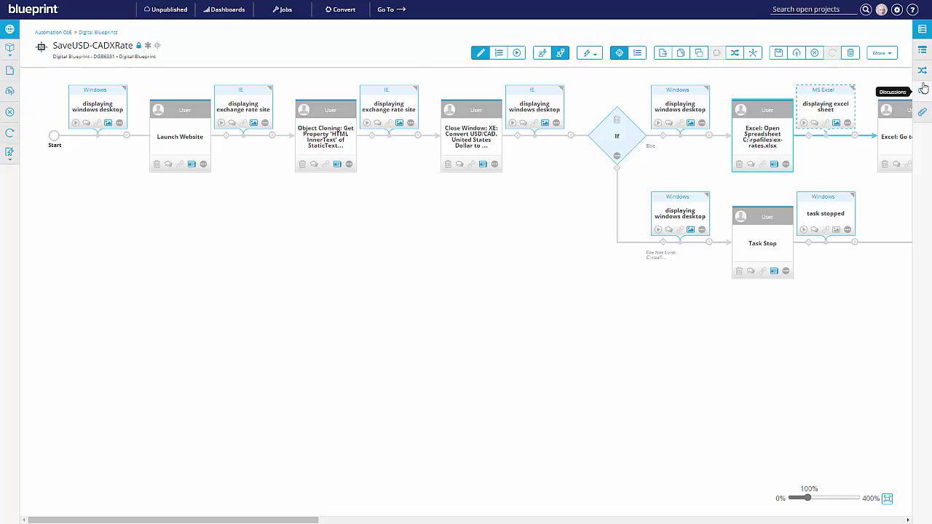
pyautogui.click(922, 111)
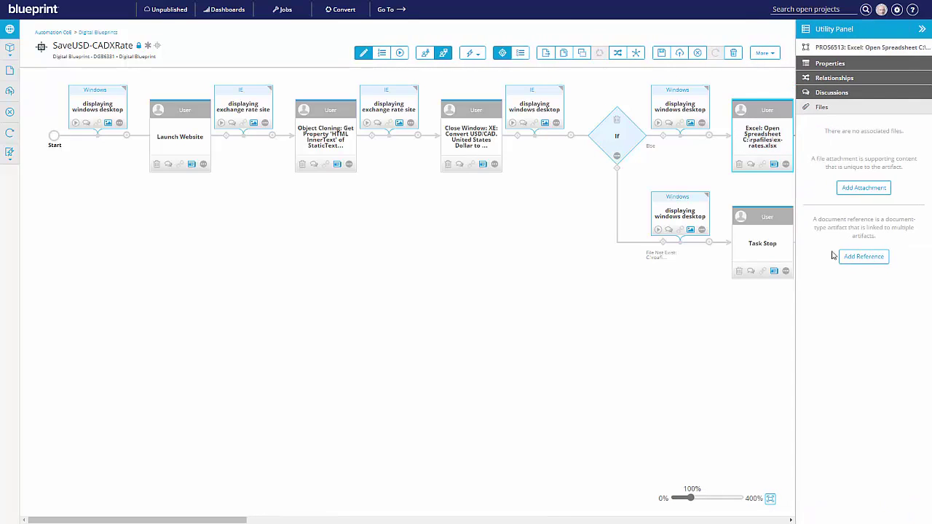
pyautogui.click(864, 188)
pyautogui.click(205, 73)
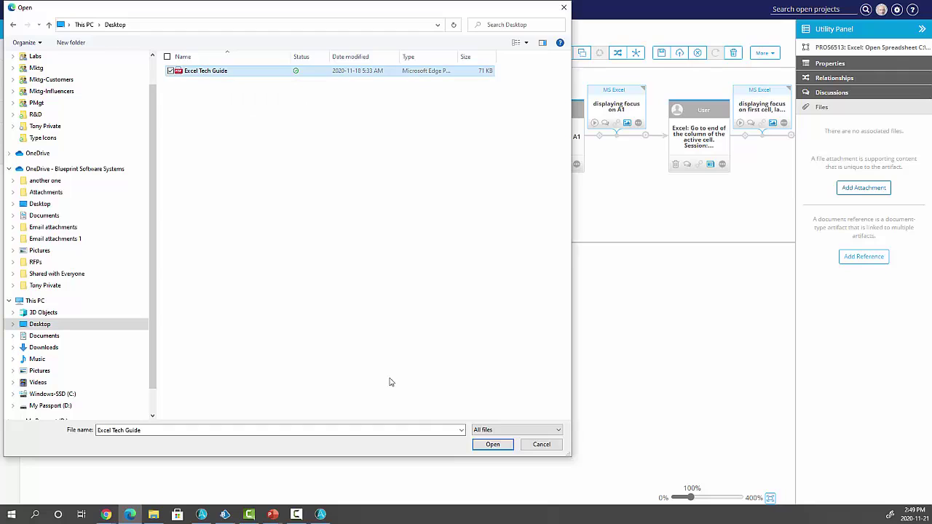
pyautogui.click(493, 444)
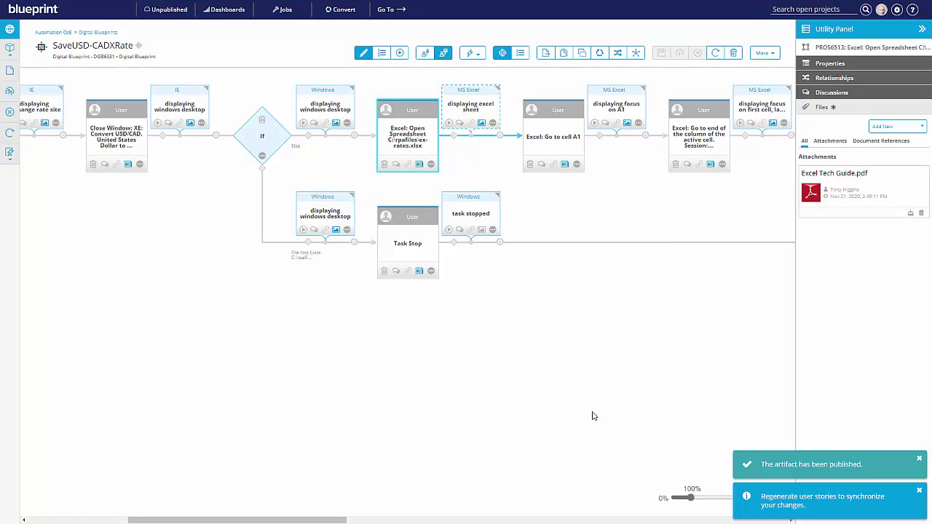
pyautogui.hscroll(-5, 584, 409)
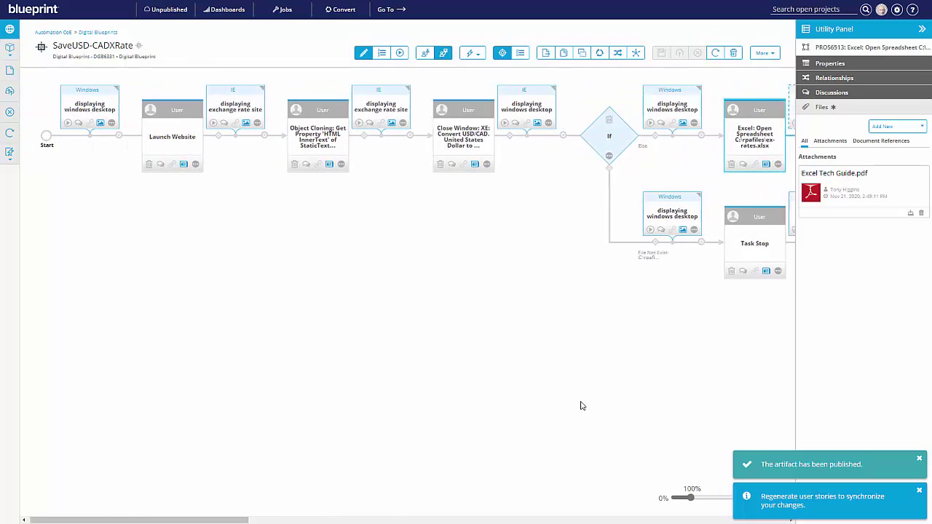
# Step: Trace the Launch Website step to PLCY6453 - IE Privacy, found by searching 'internet explo', and publish
pyautogui.click(193, 116)
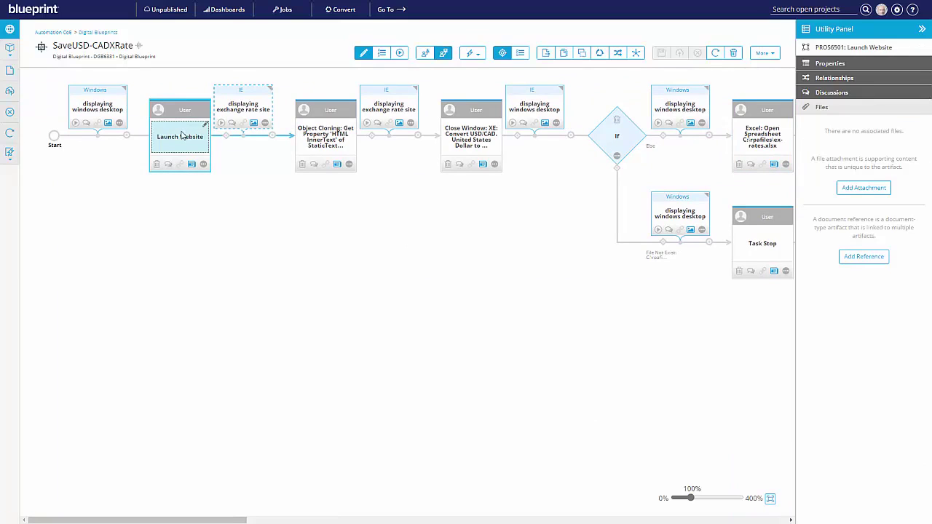
pyautogui.click(830, 79)
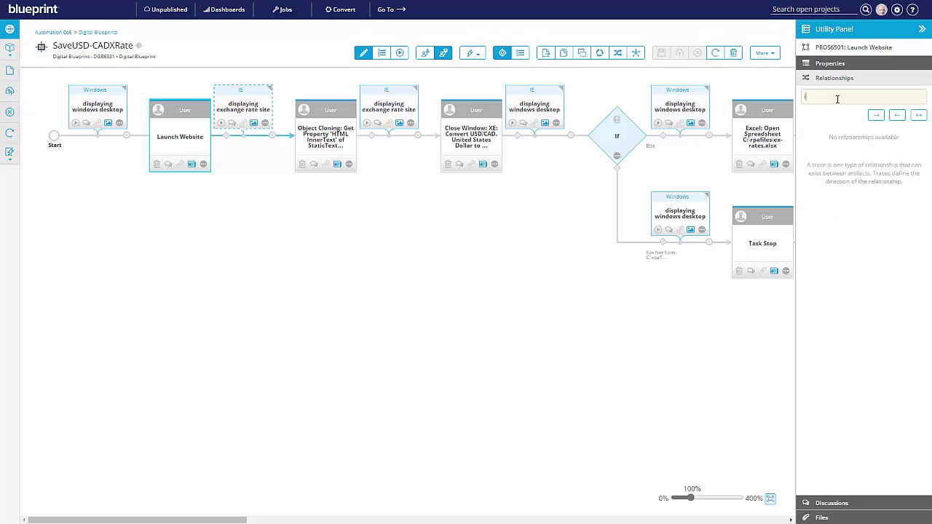
pyautogui.write('intern')
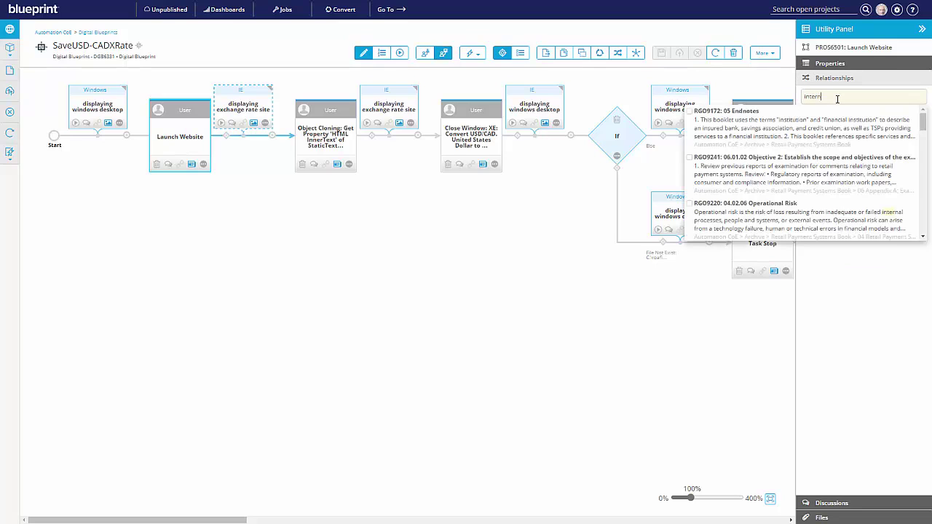
pyautogui.write('et')
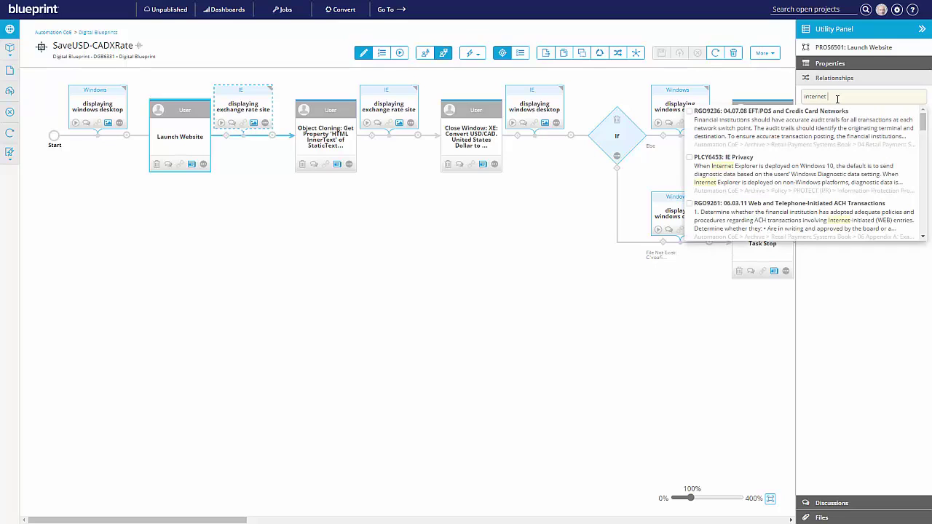
pyautogui.write(' explorer')
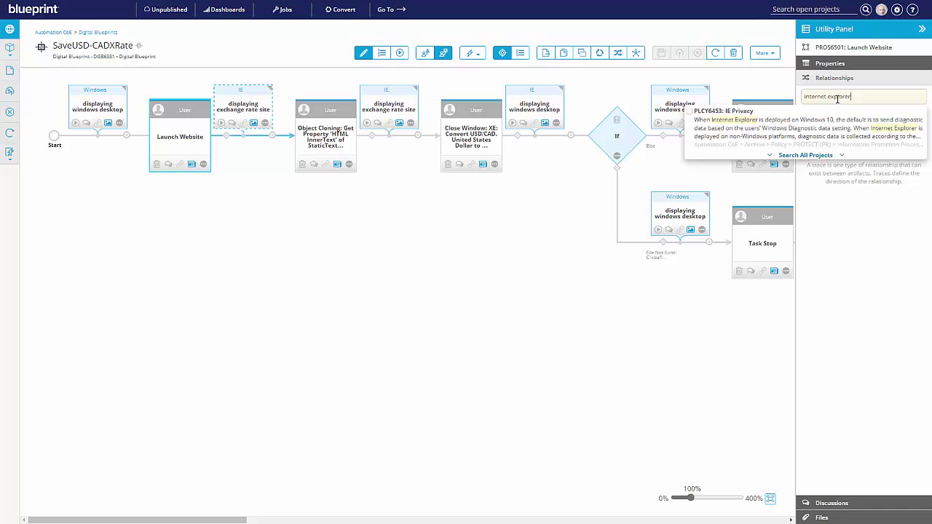
pyautogui.click(860, 135)
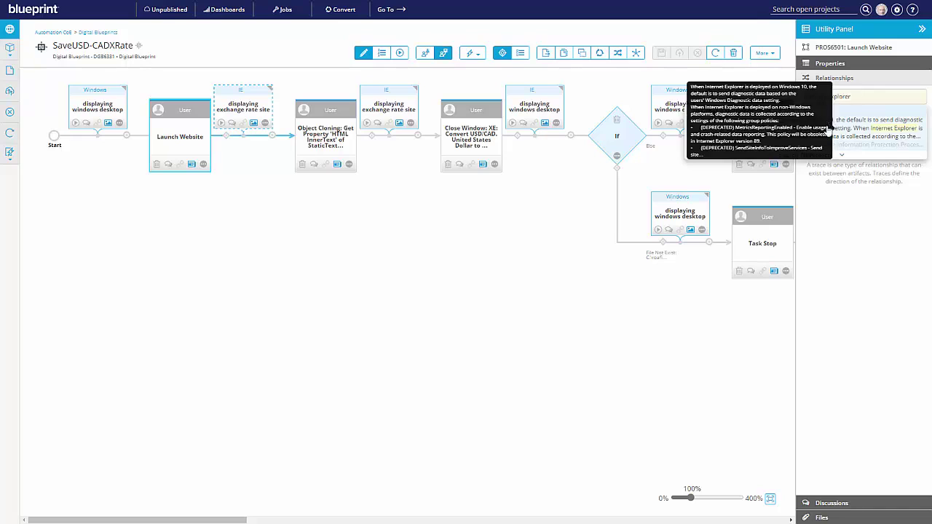
pyautogui.click(877, 115)
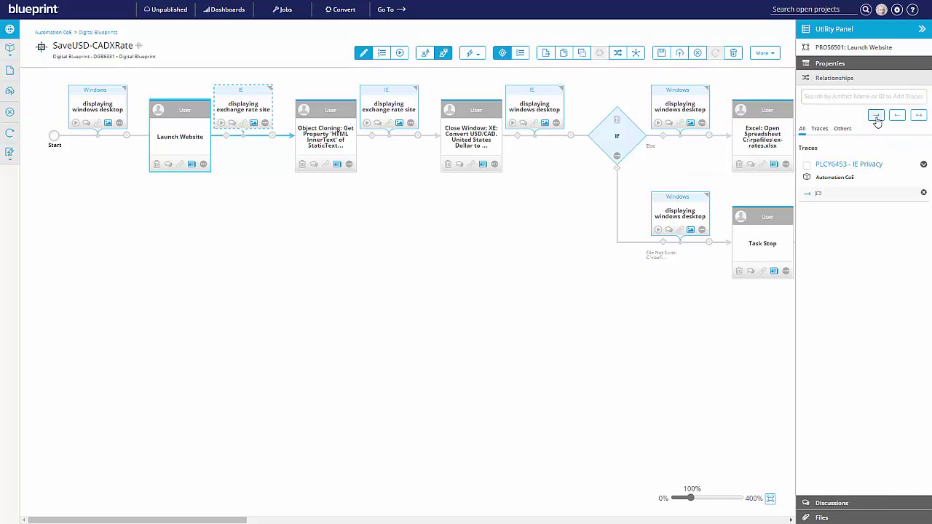
pyautogui.click(680, 53)
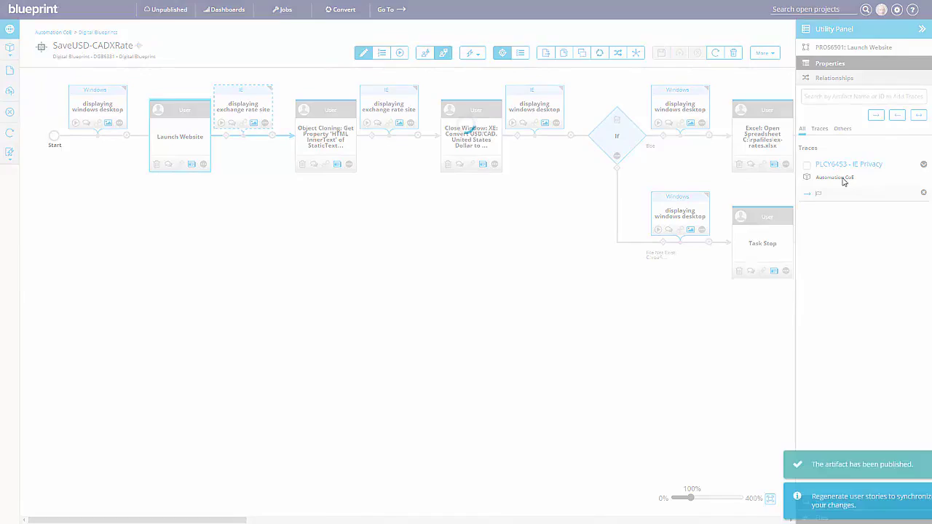
pyautogui.click(924, 174)
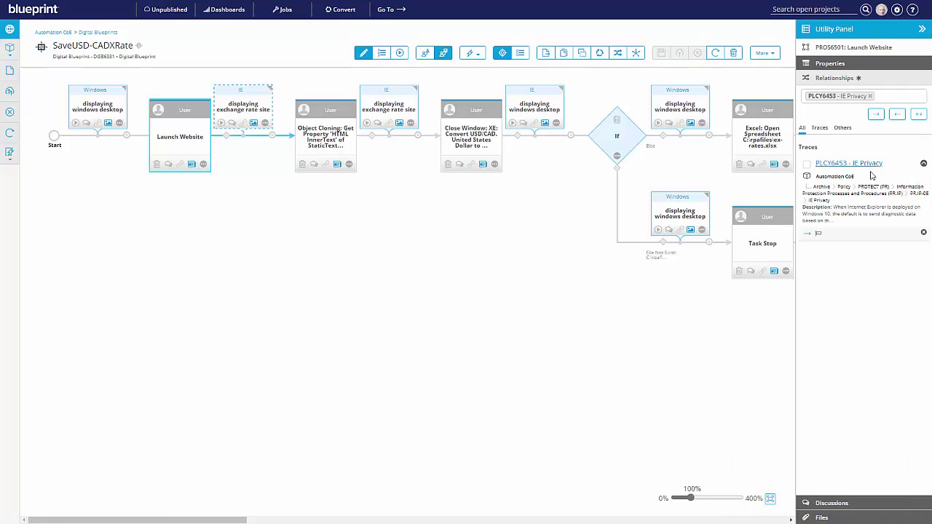
# Step: Add the recommended REG6292 - 04.02.08 Exchange Remote trace to SaveUSD-CADXRate and publish it
pyautogui.click(743, 362)
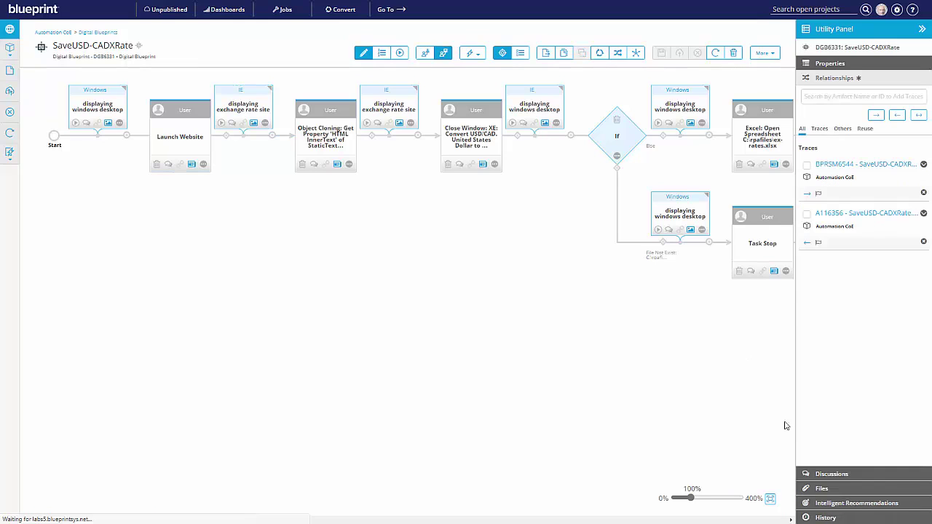
pyautogui.click(864, 502)
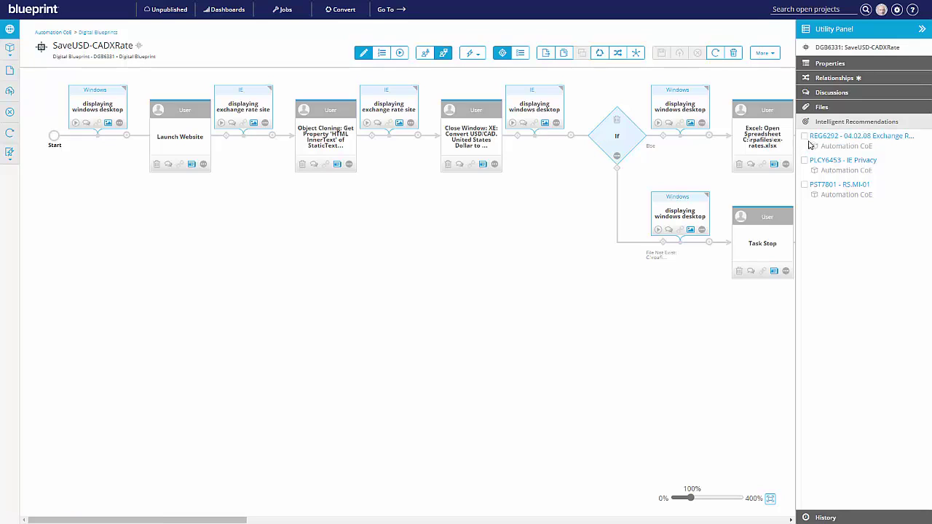
pyautogui.click(805, 136)
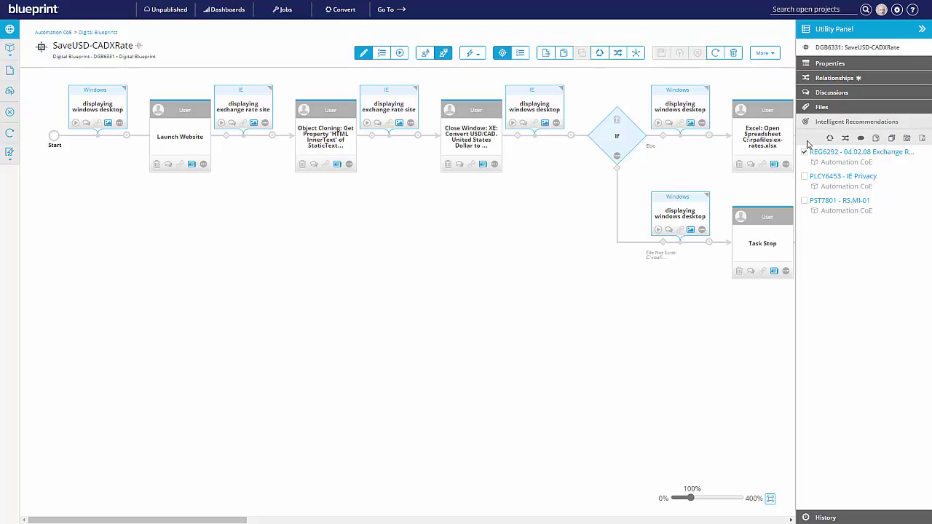
pyautogui.click(845, 139)
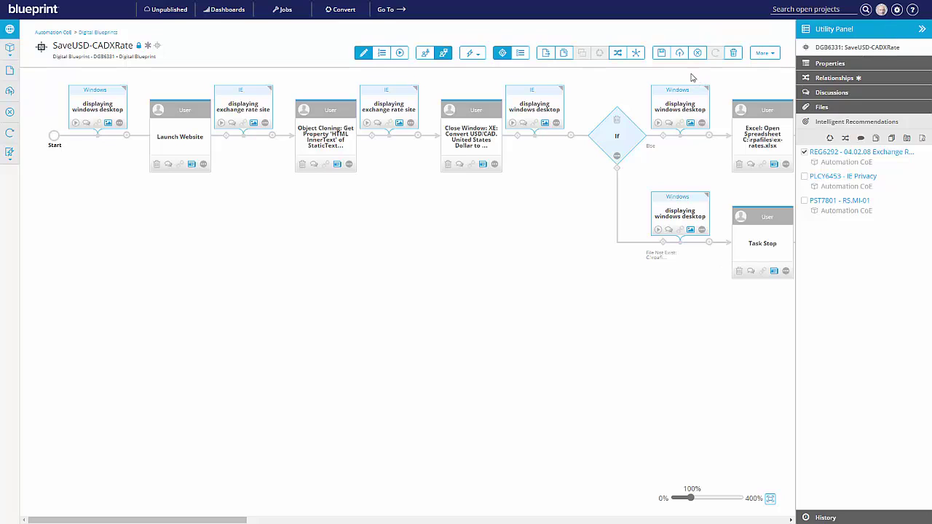
pyautogui.click(680, 54)
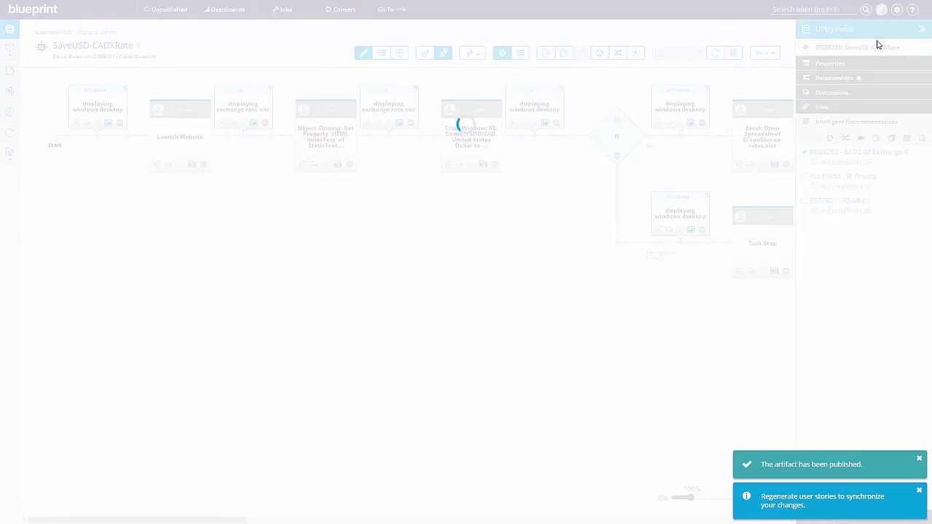
# Step: Start a full-screen walkthrough of the process and step through its opening steps
pyautogui.click(922, 30)
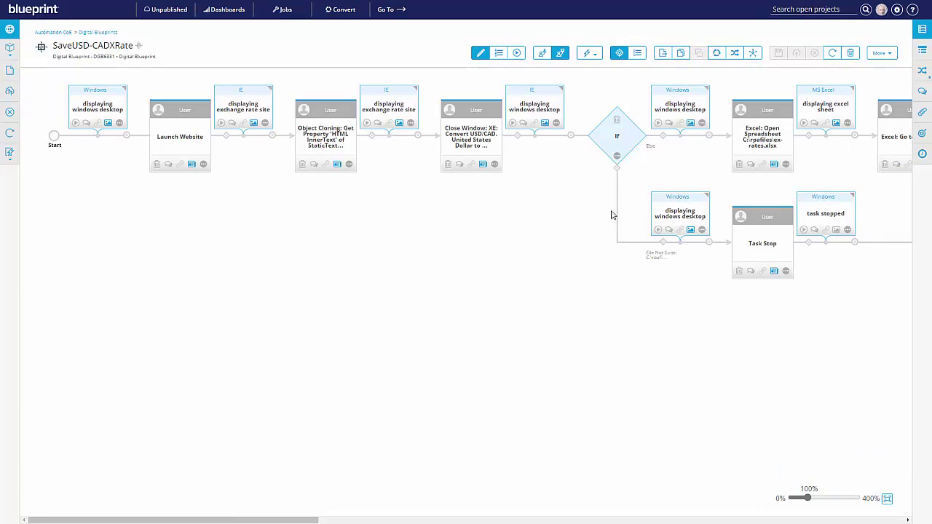
pyautogui.click(516, 54)
pyautogui.click(889, 86)
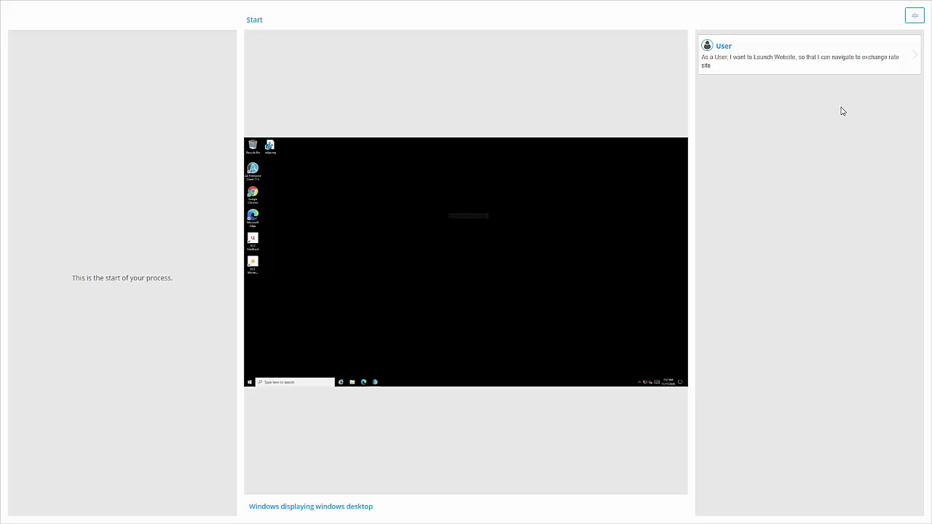
pyautogui.click(807, 61)
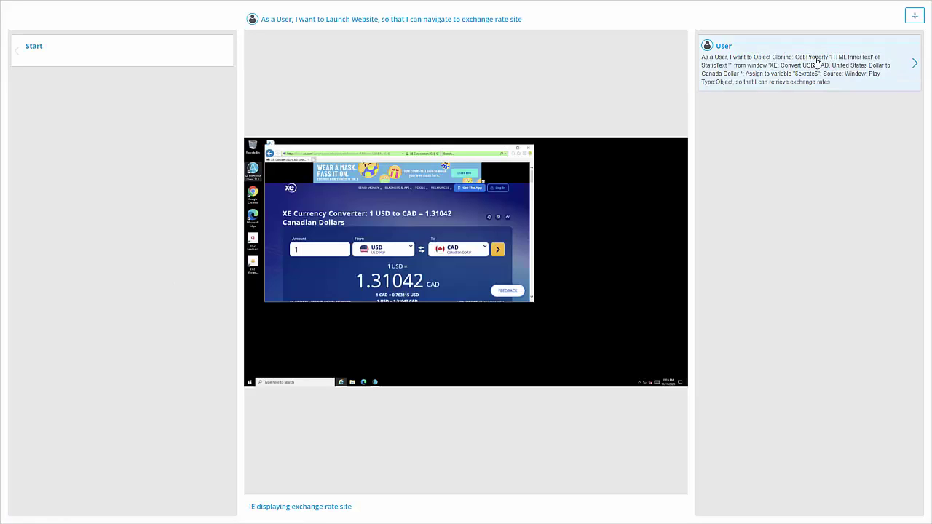
pyautogui.click(815, 64)
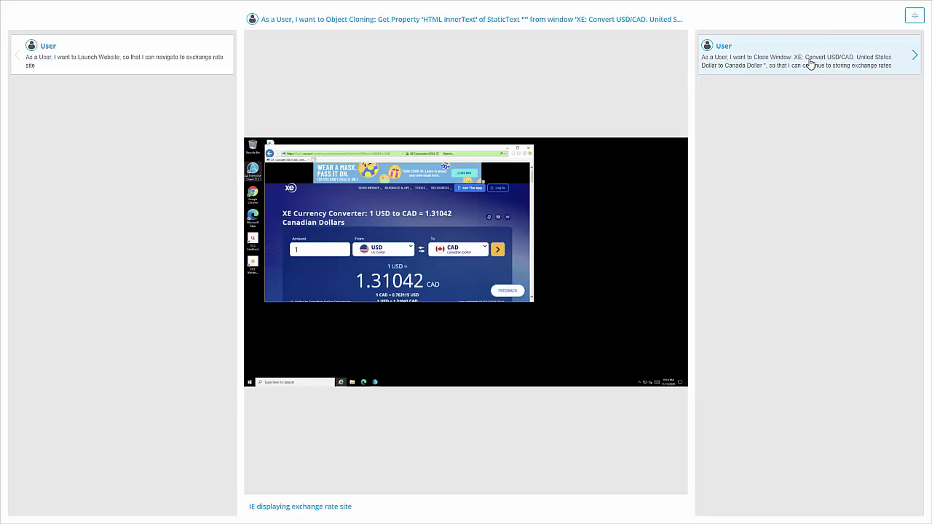
pyautogui.click(811, 63)
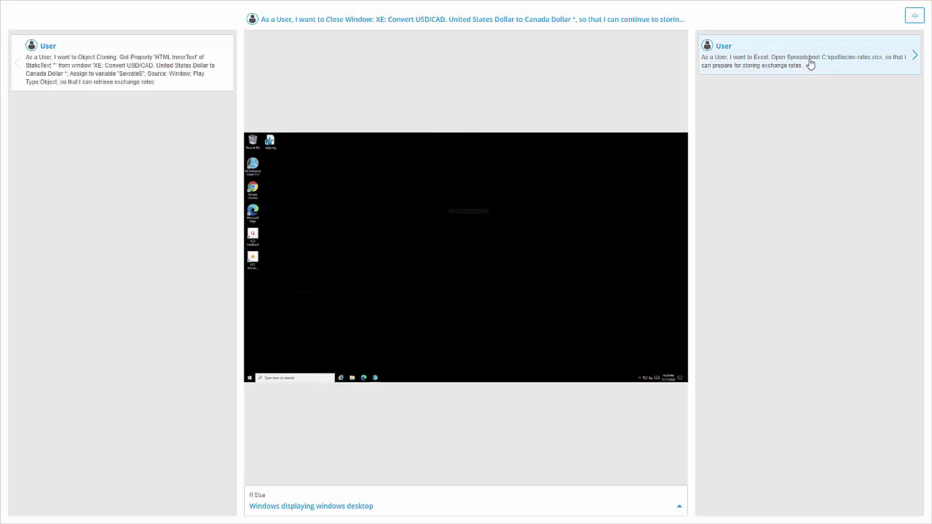
pyautogui.click(810, 64)
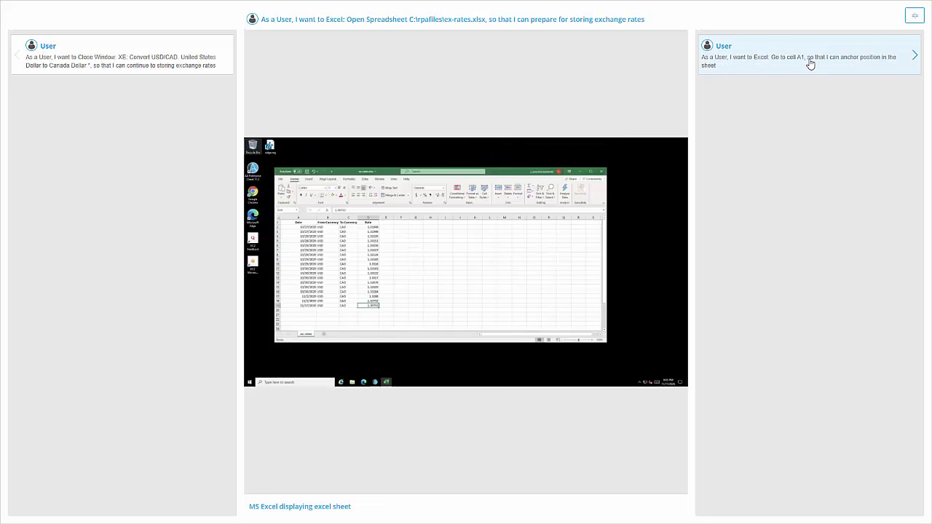
# Step: Advance past the cell A1, date, USD and CDN steps to the $xrate$ step, then exit full screen
pyautogui.click(811, 63)
pyautogui.click(810, 63)
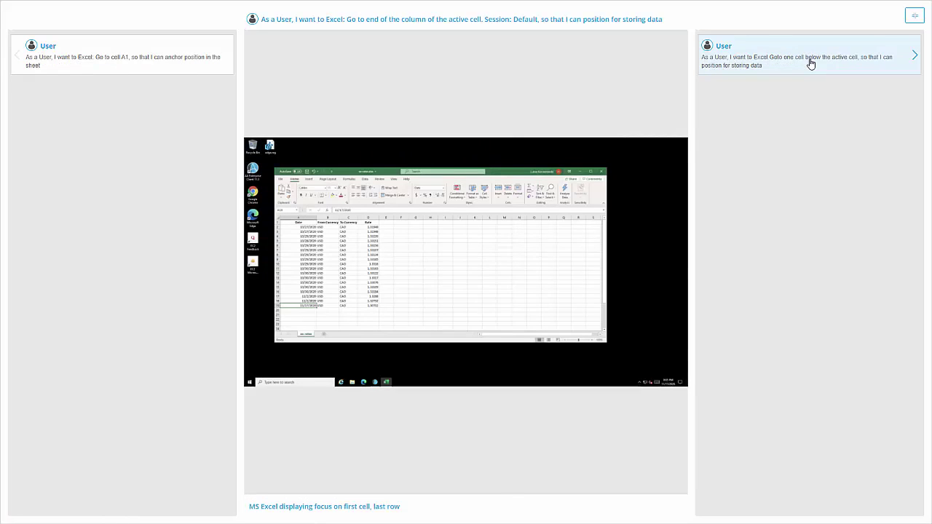
pyautogui.click(810, 64)
pyautogui.click(811, 63)
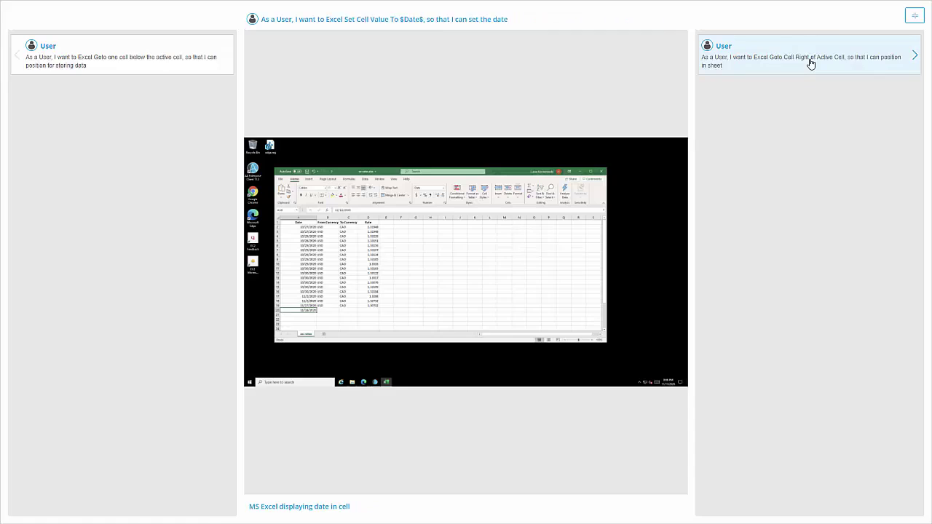
pyautogui.click(811, 64)
pyautogui.click(811, 64)
pyautogui.click(810, 63)
pyautogui.click(810, 64)
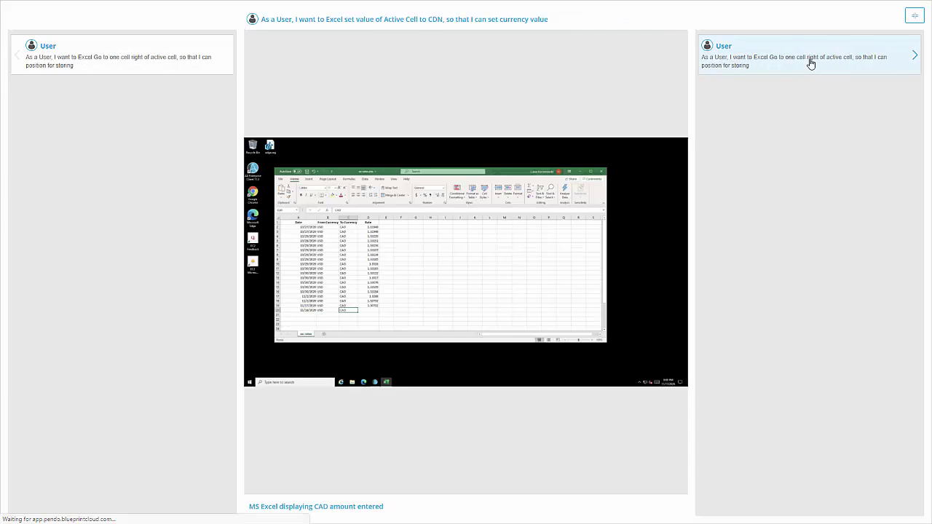
pyautogui.click(810, 63)
pyautogui.click(811, 63)
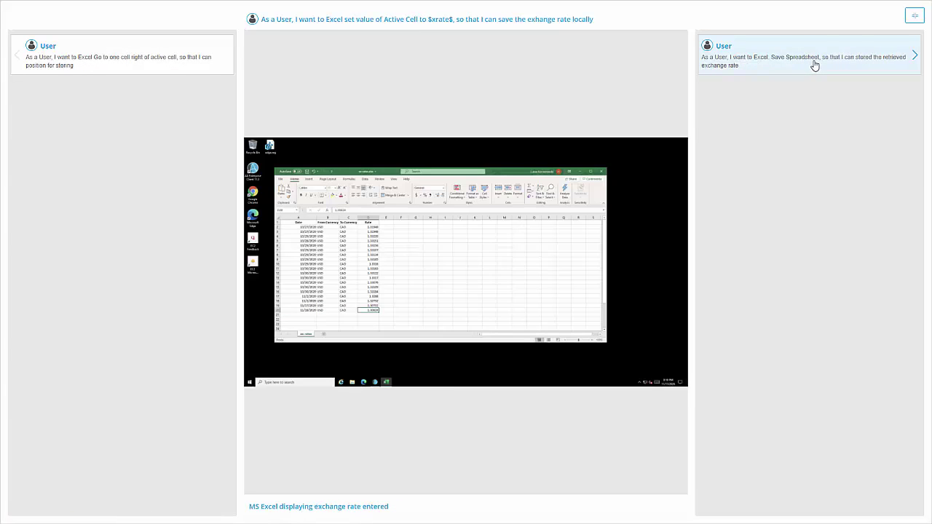
pyautogui.click(915, 16)
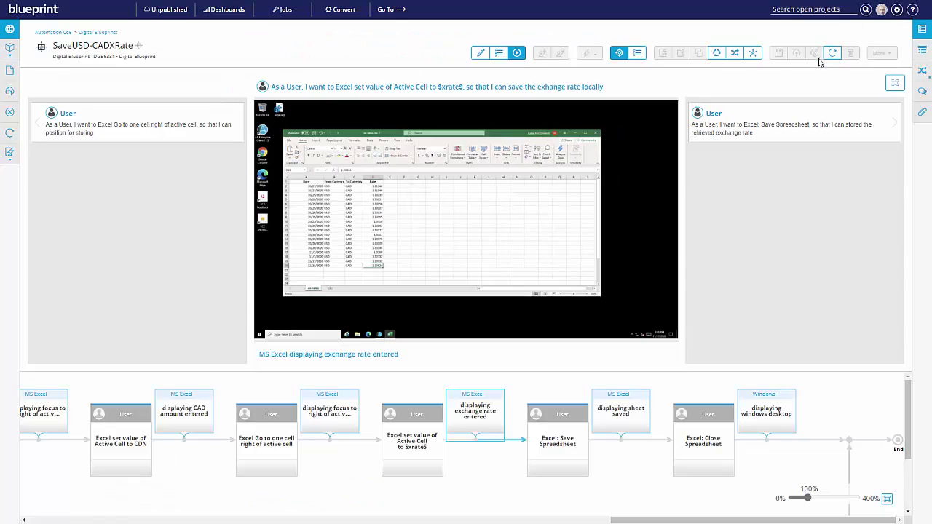
# Step: In the full process-map editor, generate user stories for all steps and scroll across the flow
pyautogui.click(481, 56)
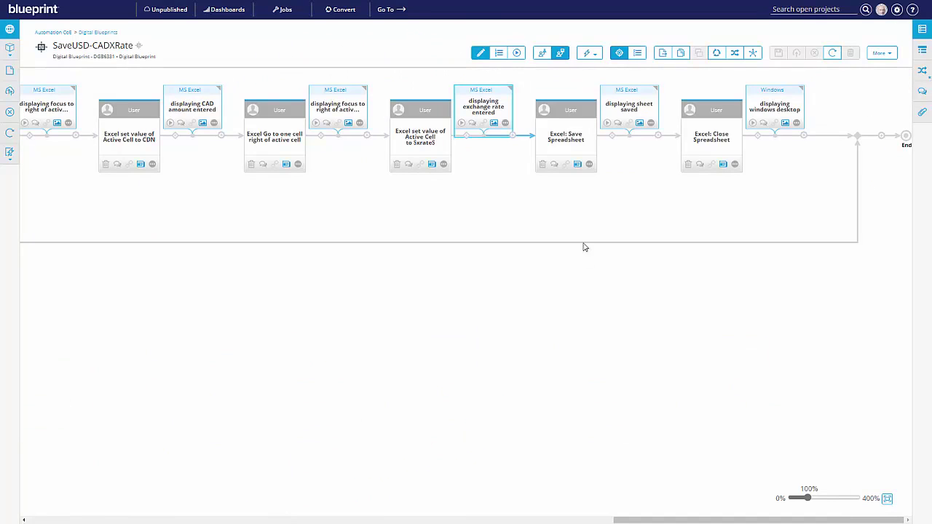
pyautogui.click(614, 295)
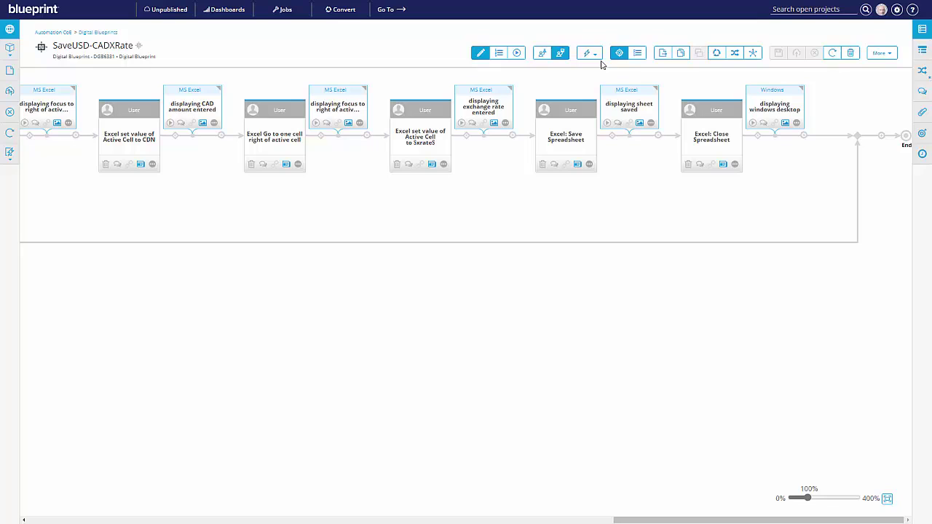
pyautogui.click(594, 57)
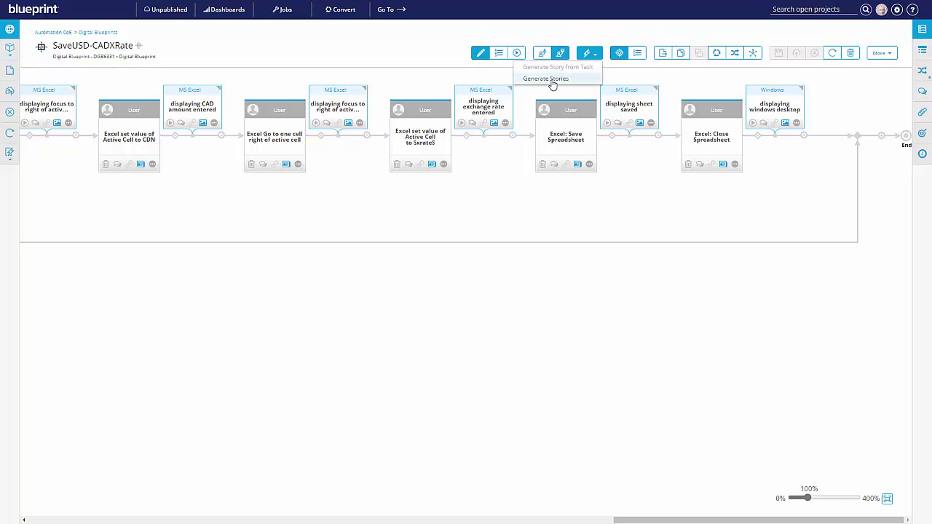
pyautogui.click(551, 80)
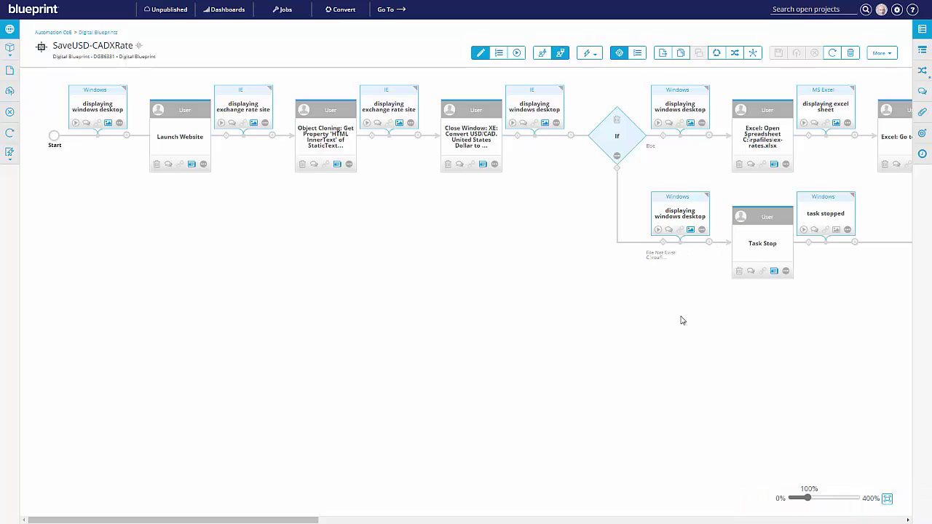
pyautogui.moveTo(662, 335); pyautogui.dragTo(643, 330)
pyautogui.hscroll(15, 643, 330)
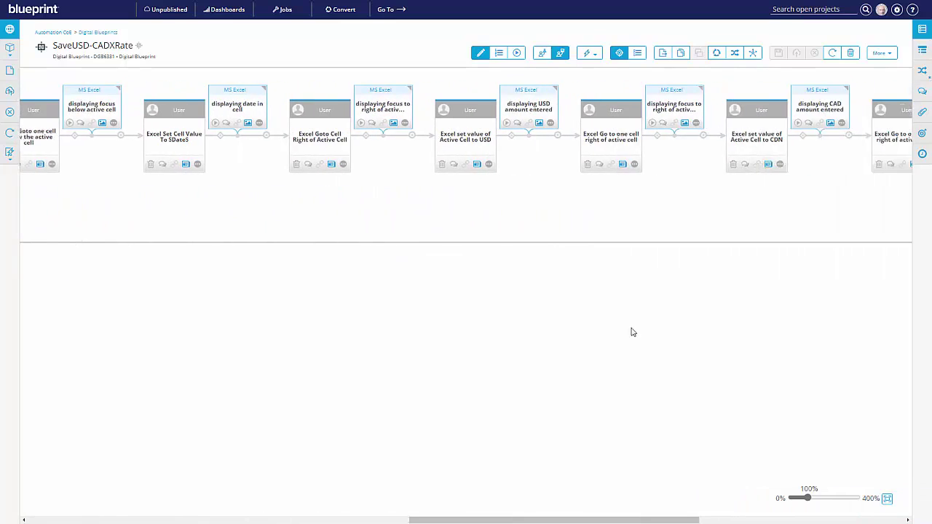
pyautogui.hscroll(3, 636, 336)
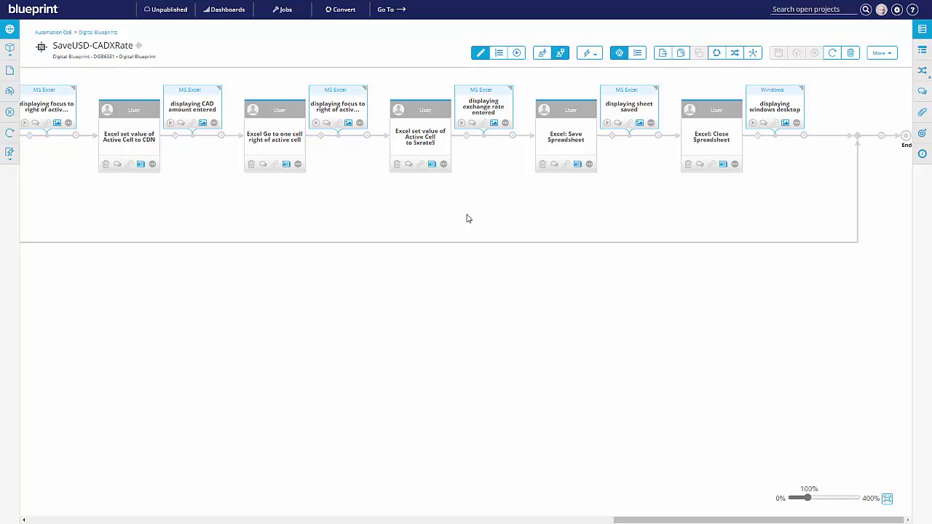
# Step: Open the $xrate$ step's Given/When/Then story and point out its user story and acceptance criteria
pyautogui.click(432, 165)
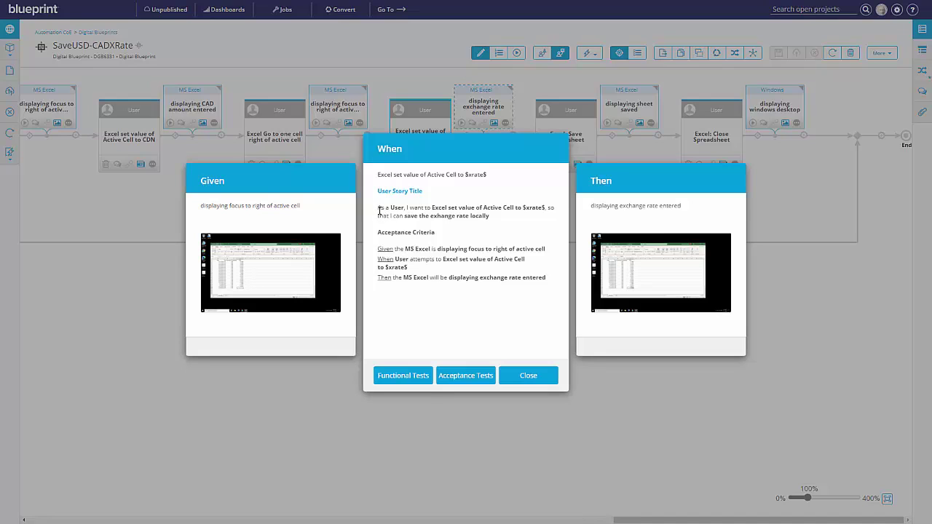
pyautogui.moveTo(378, 210); pyautogui.dragTo(490, 222)
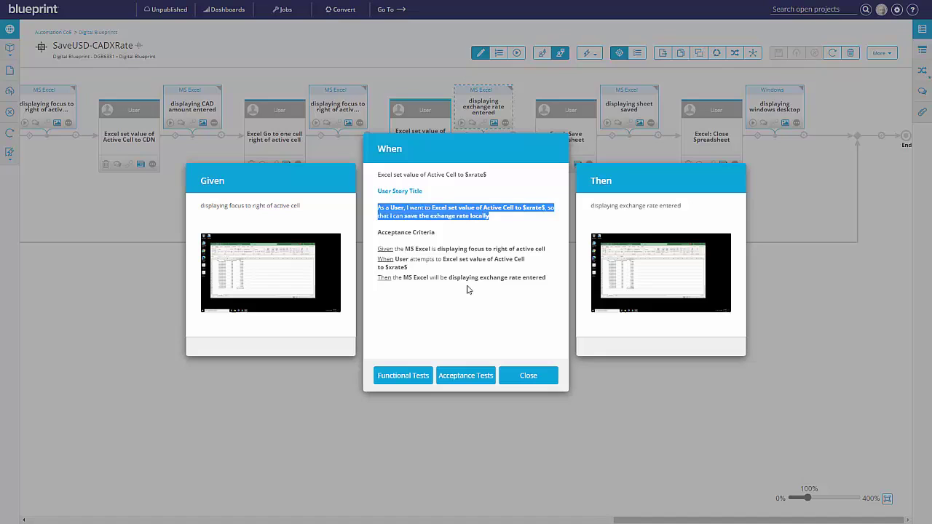
pyautogui.click(377, 251)
pyautogui.moveTo(378, 250); pyautogui.dragTo(550, 280)
pyautogui.click(537, 303)
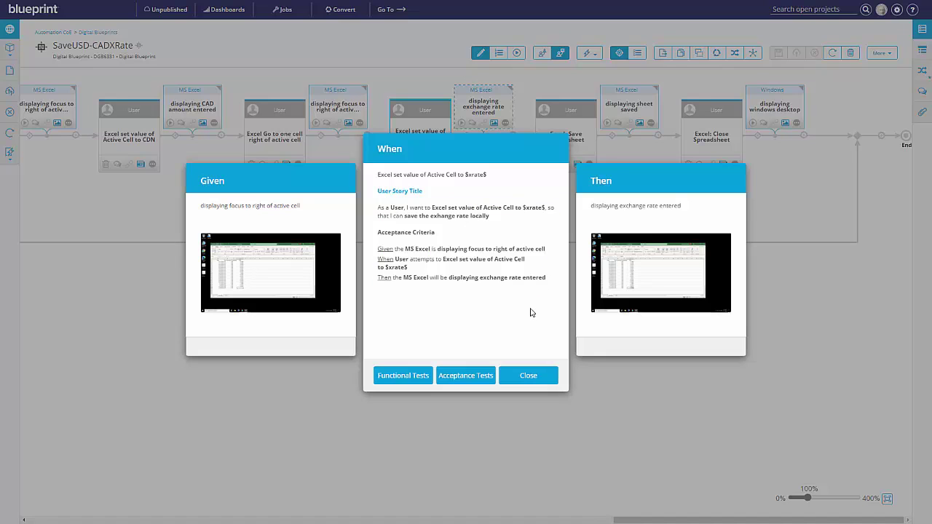
# Step: Enlarge the Given and Then Excel screenshots, then view the generated acceptance tests
pyautogui.click(273, 285)
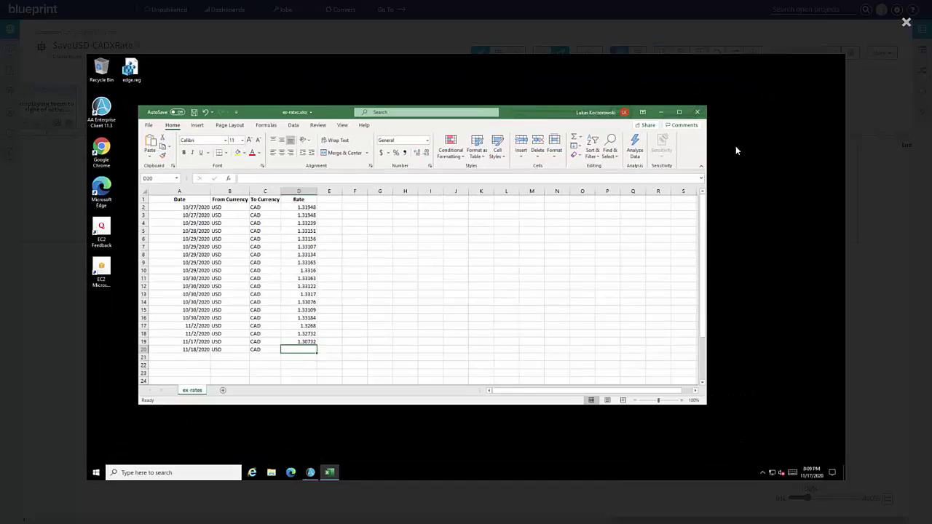
pyautogui.click(906, 23)
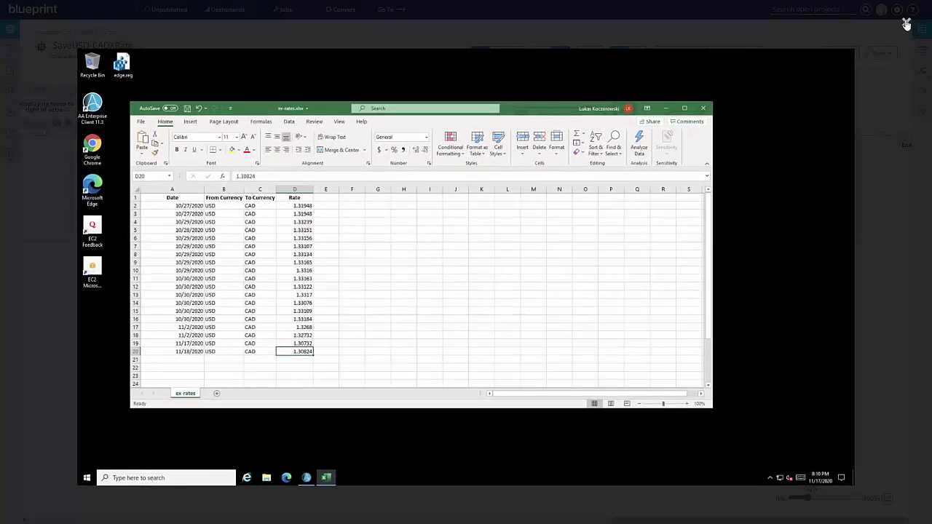
pyautogui.click(907, 23)
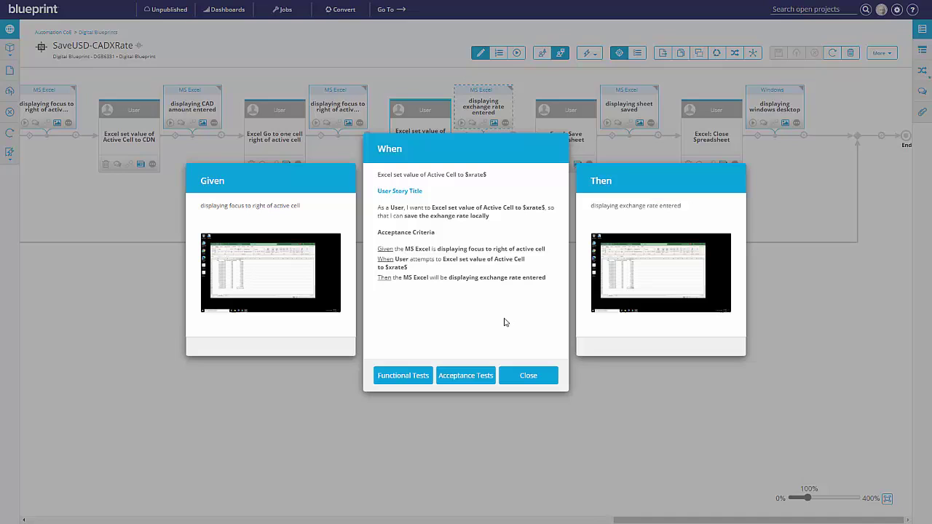
pyautogui.click(477, 377)
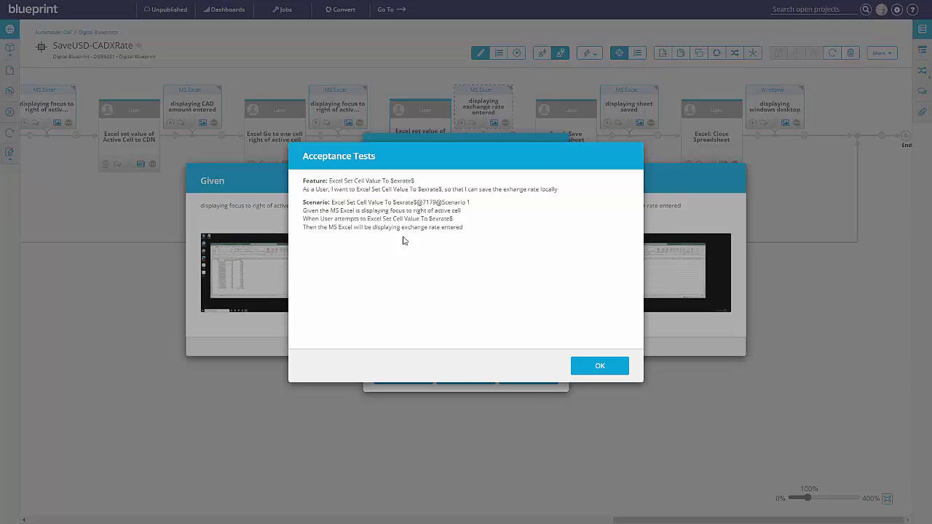
# Step: Close the acceptance tests, scroll through the three generated functional tests, and close both dialogs
pyautogui.click(605, 369)
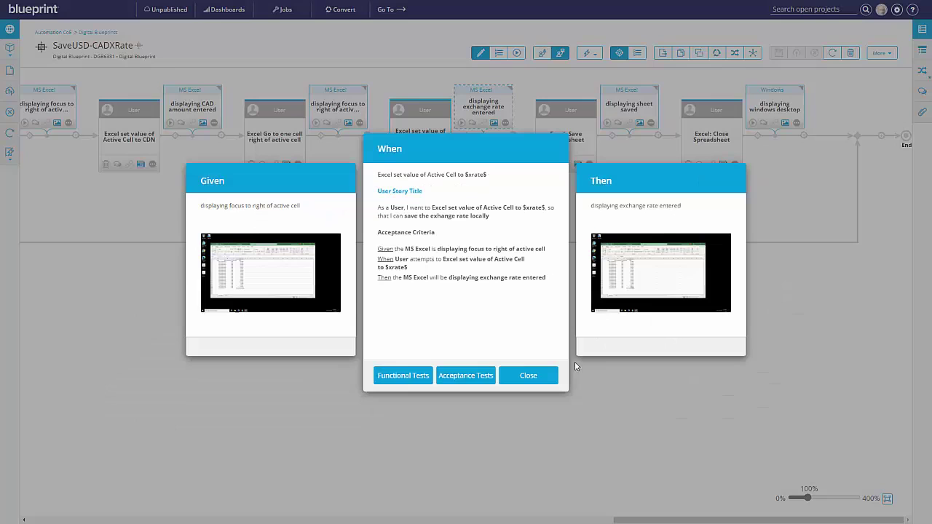
pyautogui.click(390, 376)
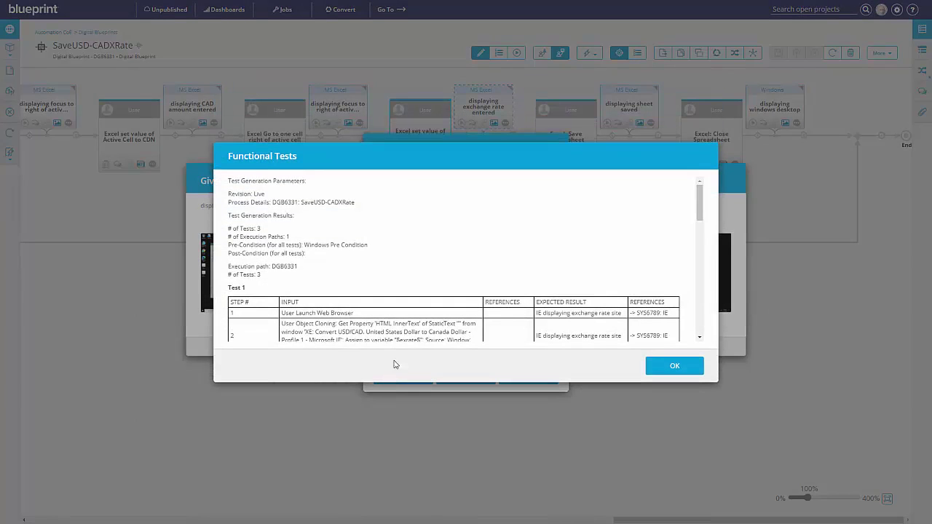
pyautogui.scroll(-3, 535, 242)
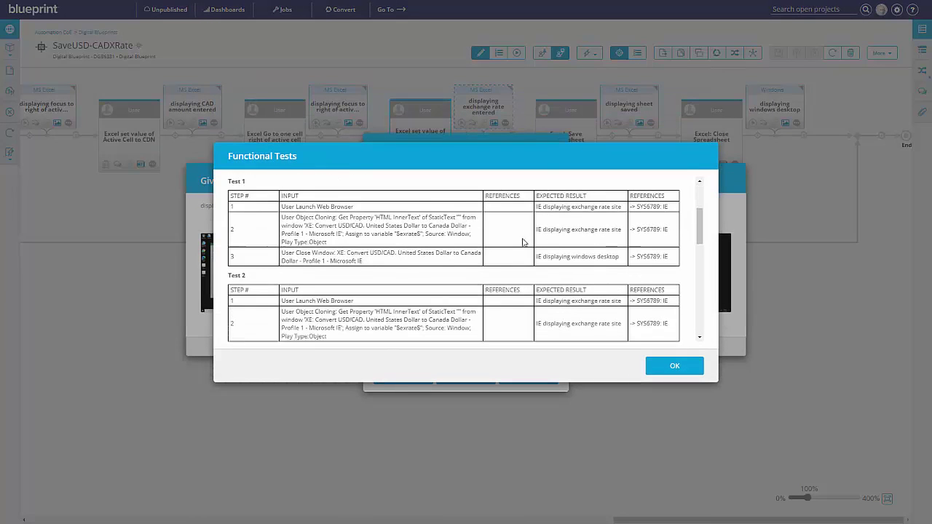
pyautogui.scroll(-5, 522, 242)
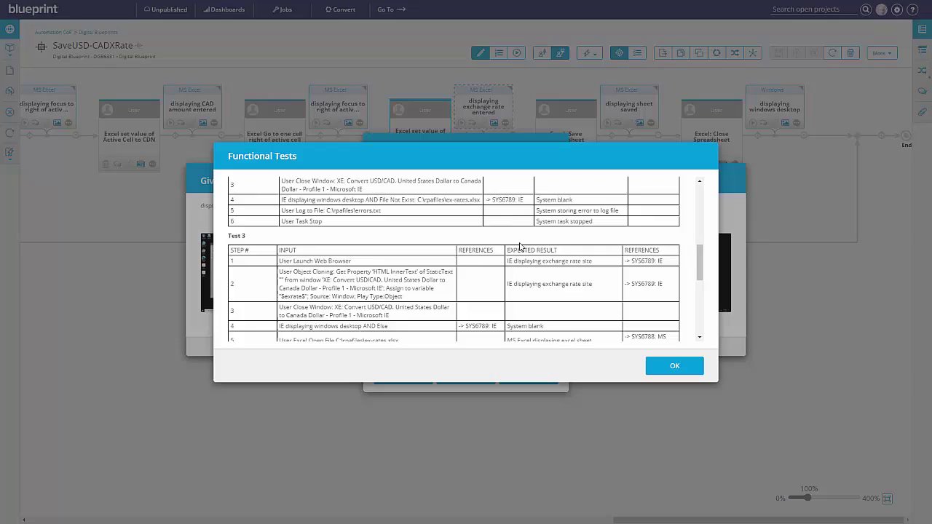
pyautogui.scroll(-3, 520, 246)
pyautogui.click(566, 403)
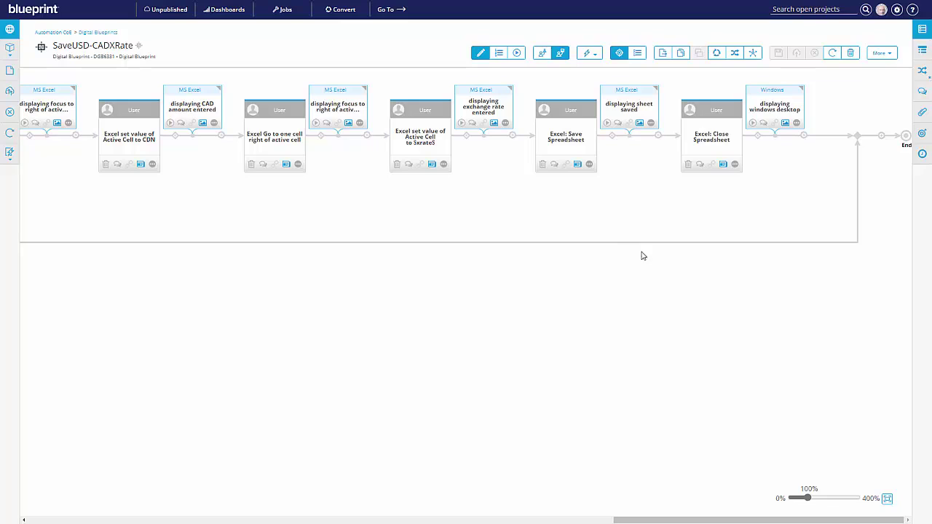
# Step: Export the DGB6331 blueprint to Blue Prism as a DGB6331 - SaveUSD-CADXRate.bprelease file
pyautogui.click(890, 56)
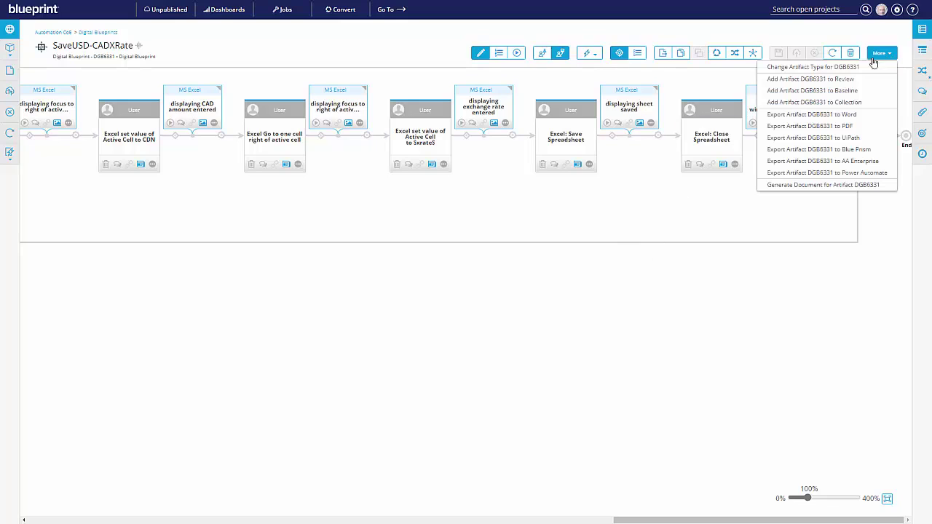
pyautogui.click(881, 150)
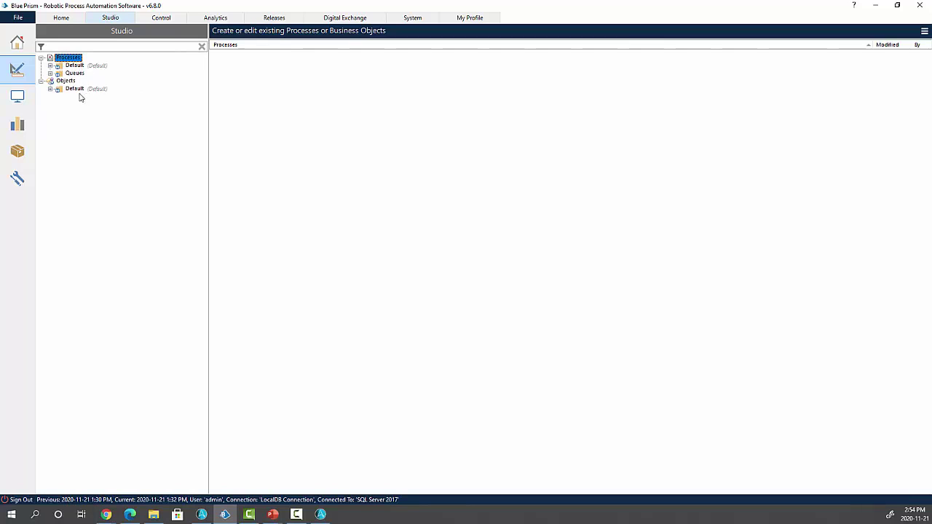
# Step: Import the DGB6331 - SaveUSD-CADXRate.bprelease file from Downloads as a Blue Prism release
pyautogui.click(268, 19)
pyautogui.rightClick(85, 88)
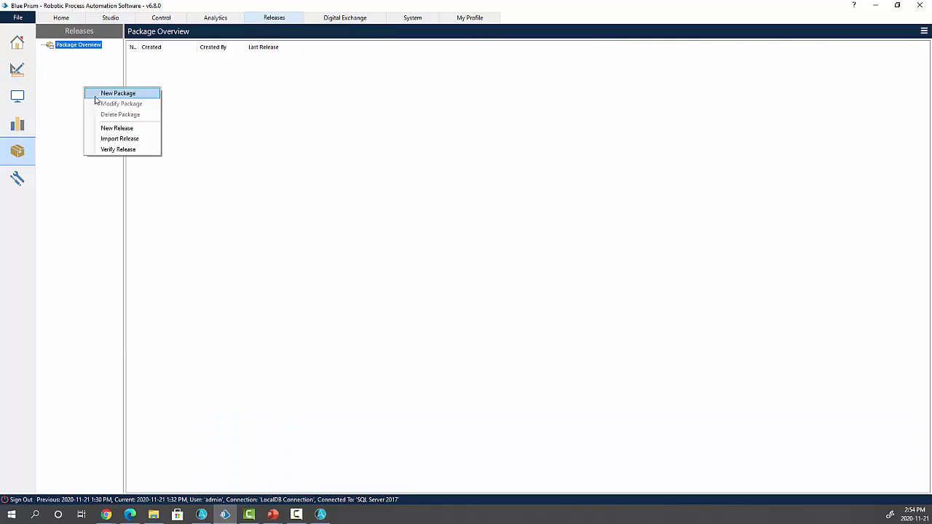
pyautogui.click(154, 141)
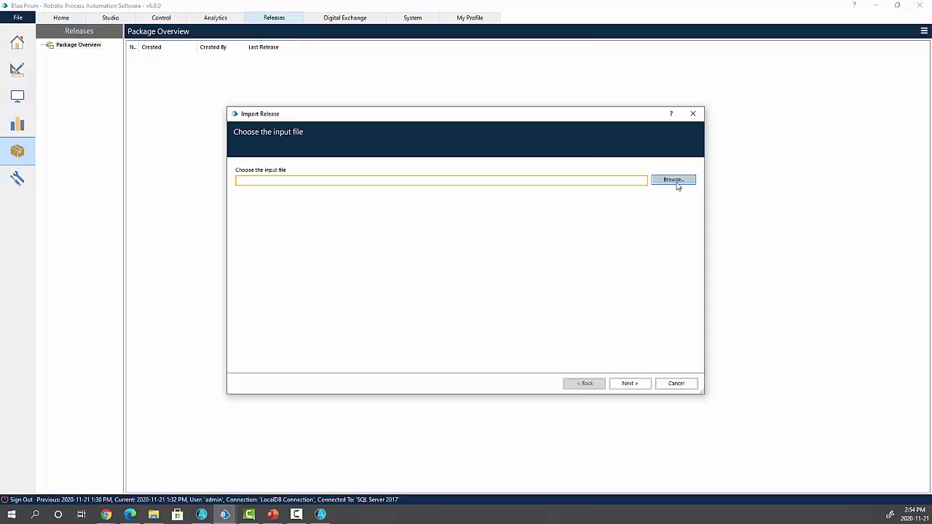
pyautogui.click(677, 184)
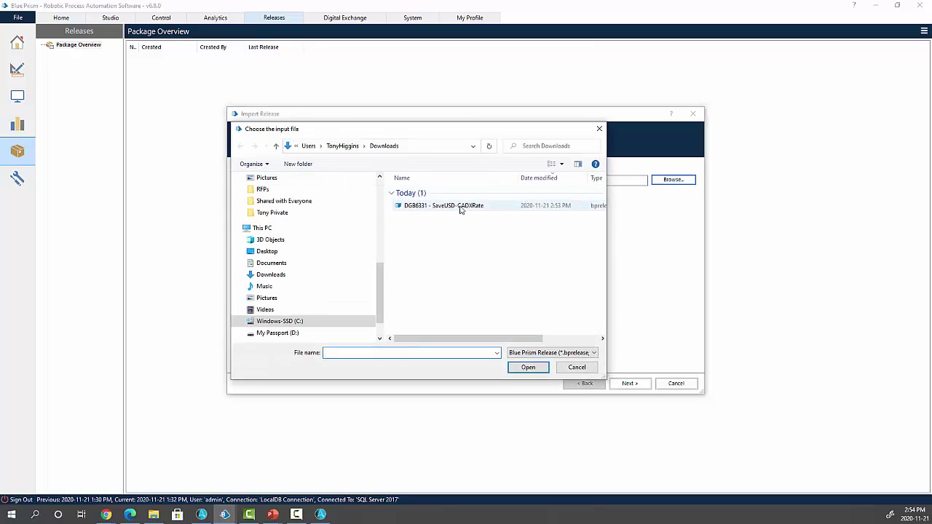
pyautogui.click(461, 207)
pyautogui.click(529, 367)
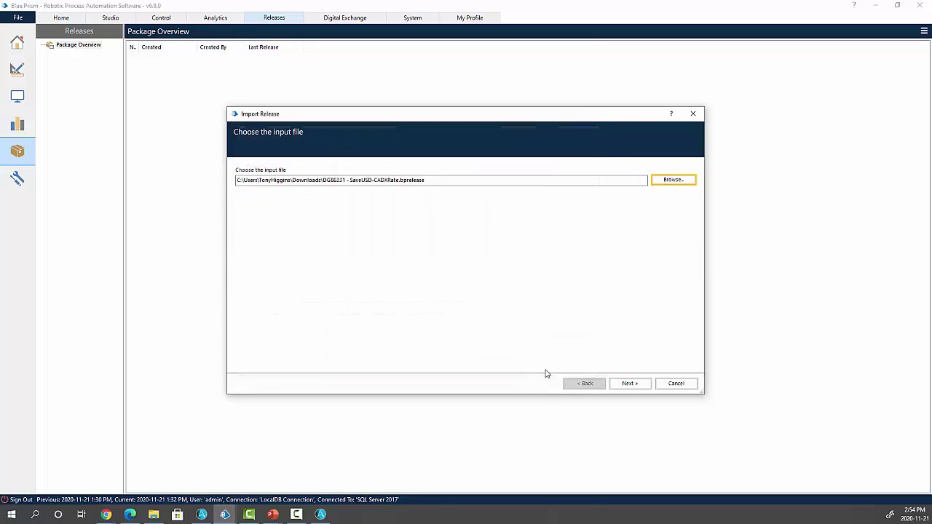
pyautogui.click(627, 383)
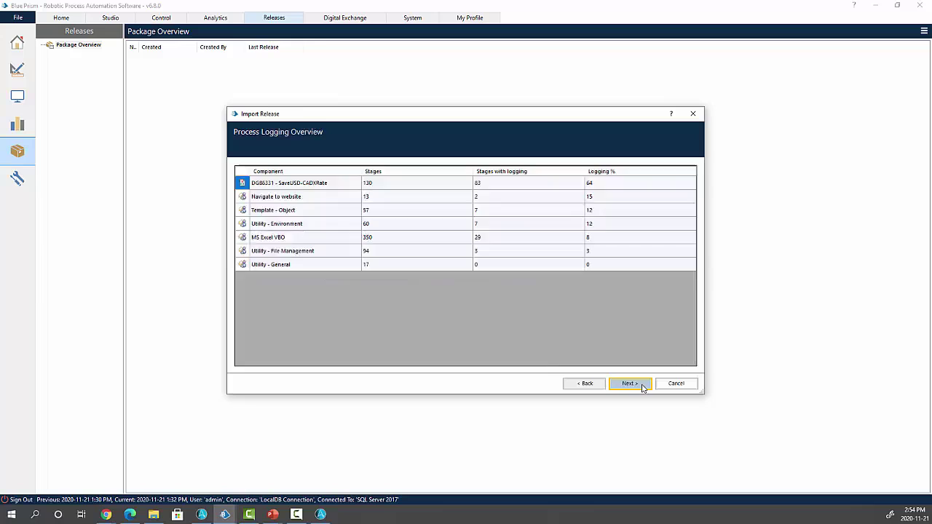
pyautogui.click(630, 384)
pyautogui.click(644, 387)
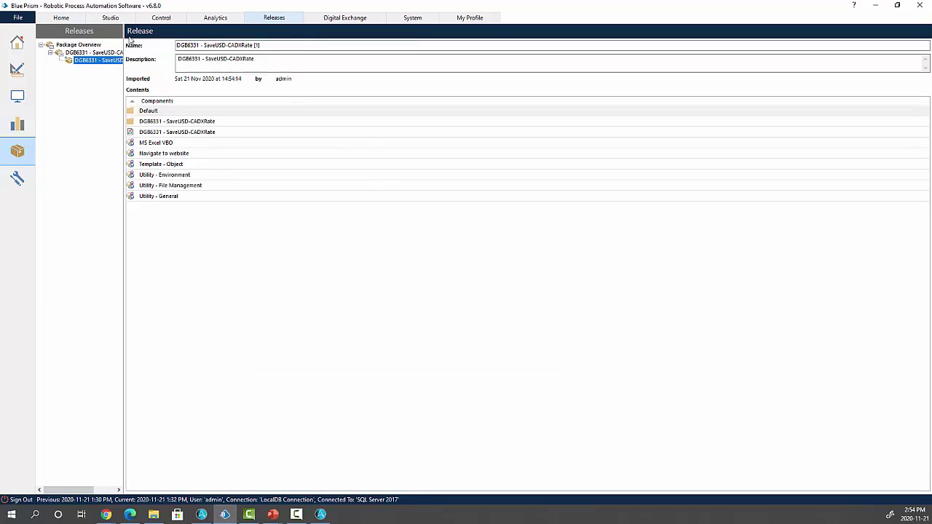
# Step: In Studio, expand the DGB6331 group and show the imported process's version history
pyautogui.click(111, 20)
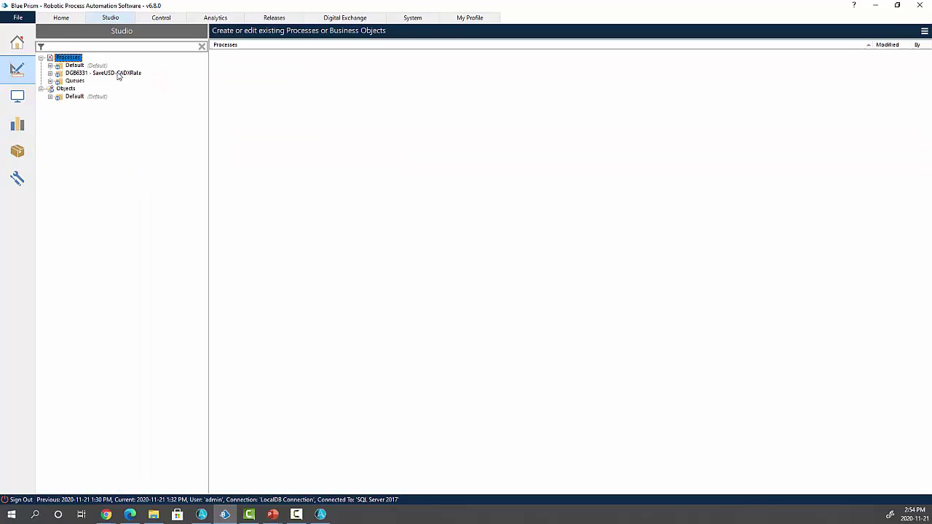
pyautogui.click(107, 75)
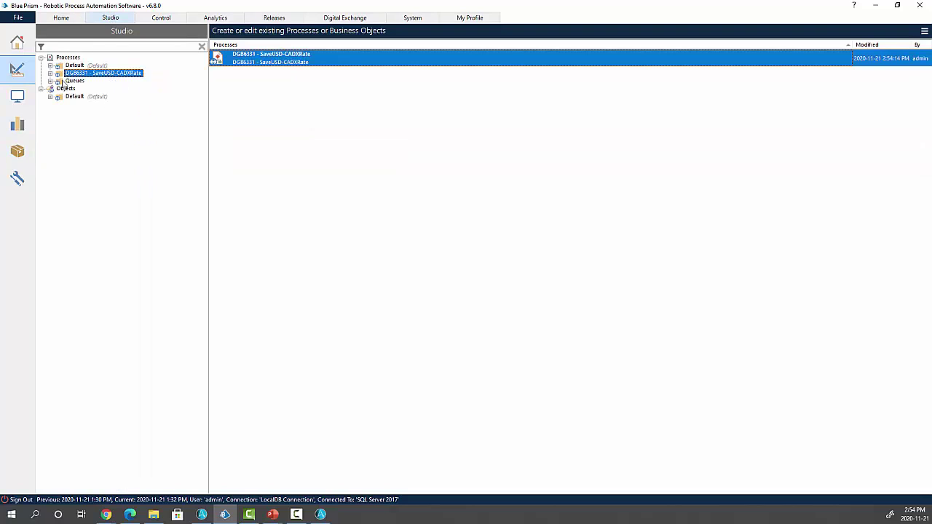
pyautogui.click(49, 73)
pyautogui.click(89, 80)
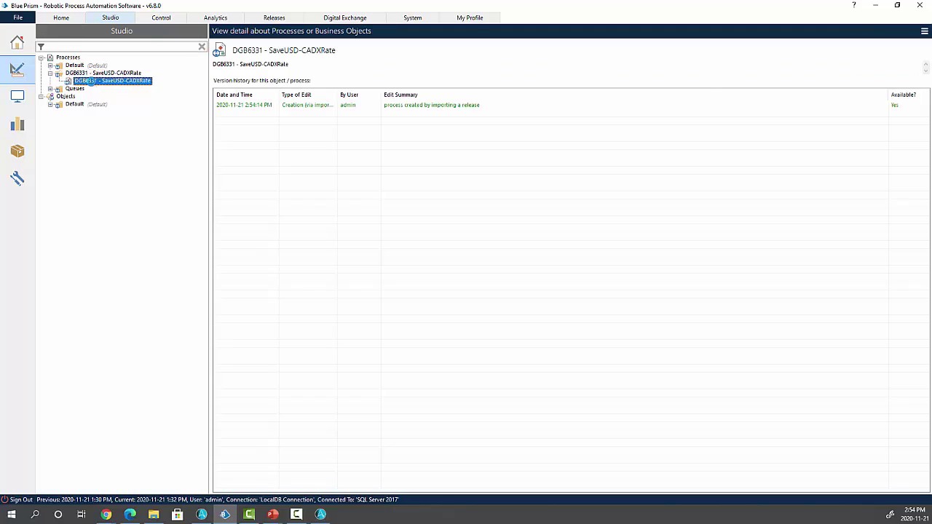
# Step: Open the SaveUSD-CADXRate process in a maximized Process Studio
pyautogui.doubleClick(502, 74)
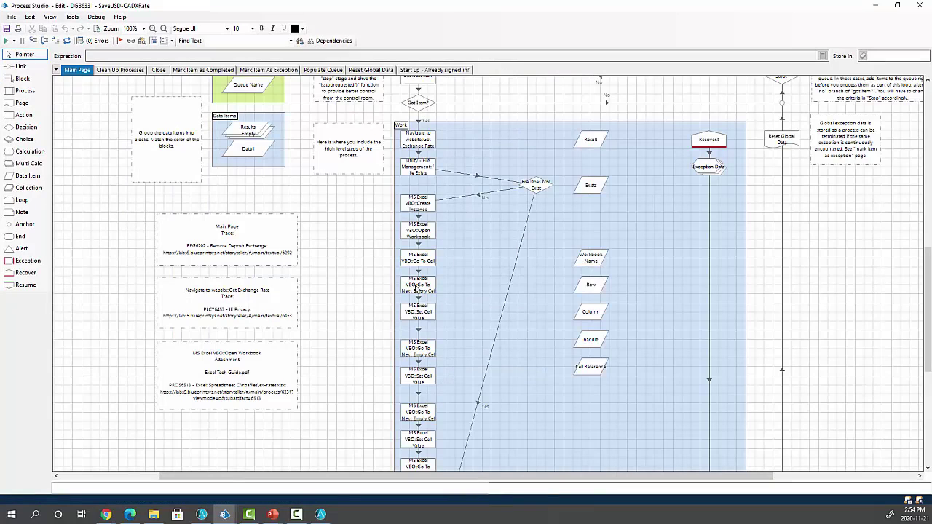
pyautogui.scroll(3, 419, 286)
pyautogui.scroll(1, 419, 285)
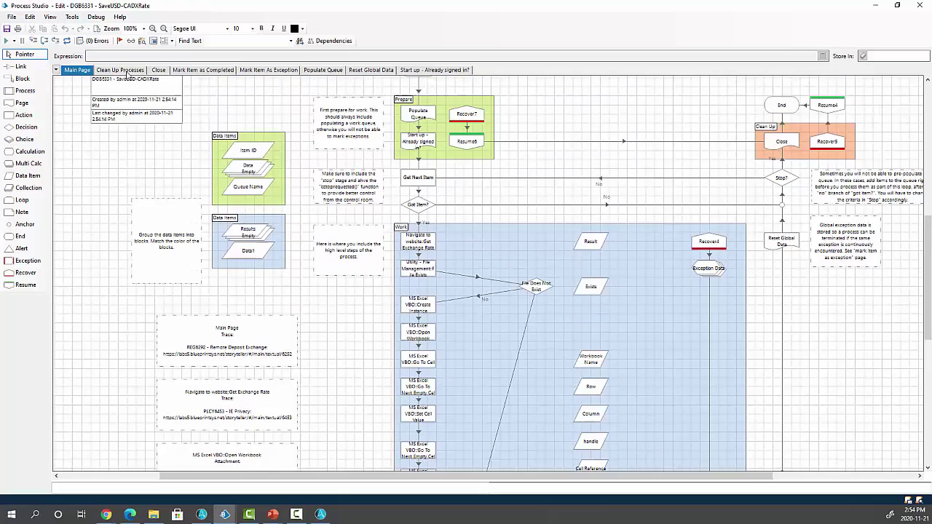
# Step: Browse the Clean Up Processes, Close and Mark Item as Completed pages, then select Main Page's trace note
pyautogui.click(130, 73)
pyautogui.click(158, 72)
pyautogui.click(188, 73)
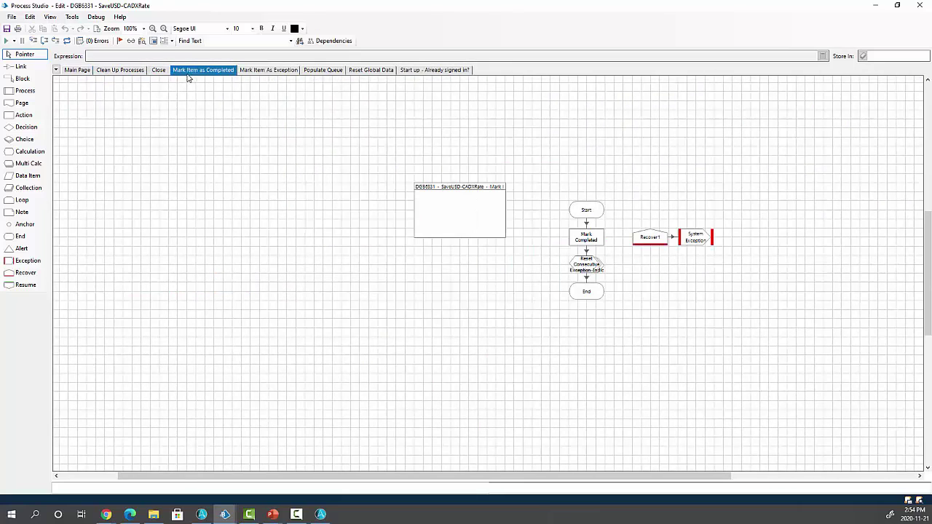
pyautogui.click(86, 72)
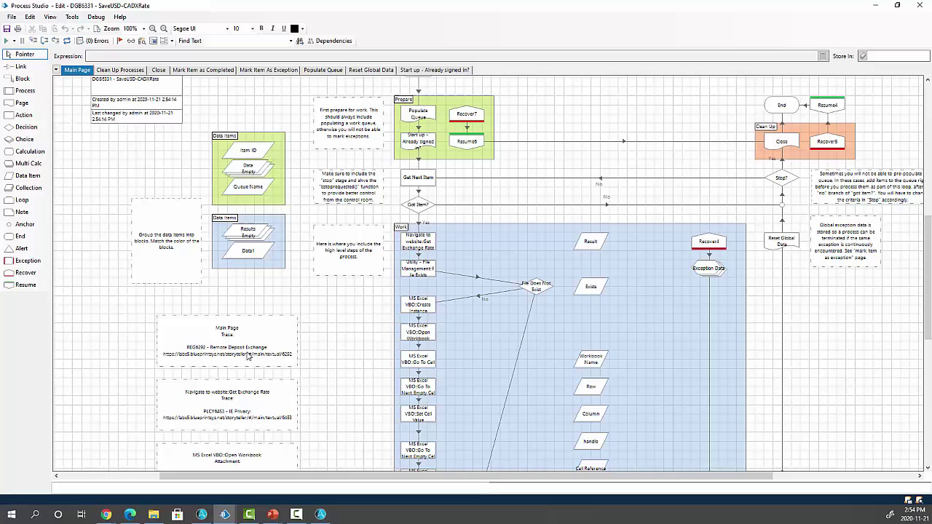
pyautogui.scroll(-1, 249, 357)
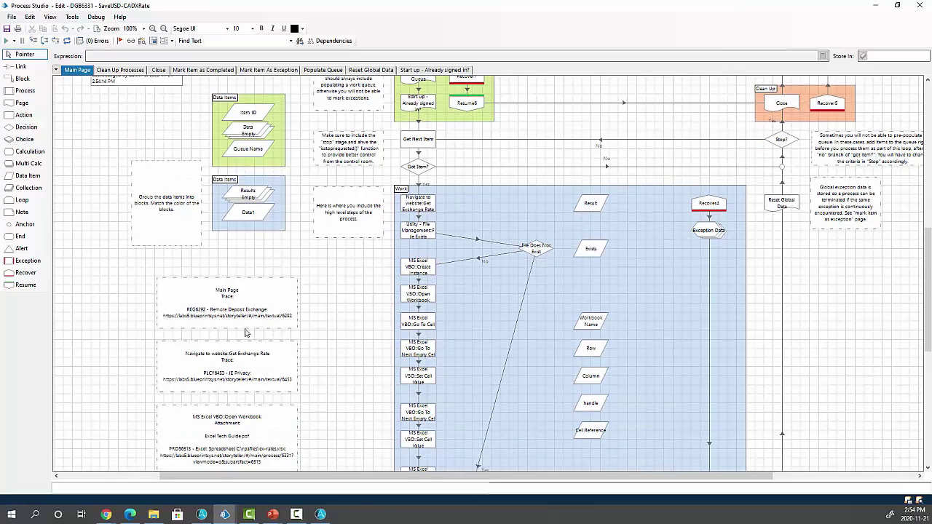
pyautogui.scroll(-1, 245, 333)
pyautogui.click(244, 264)
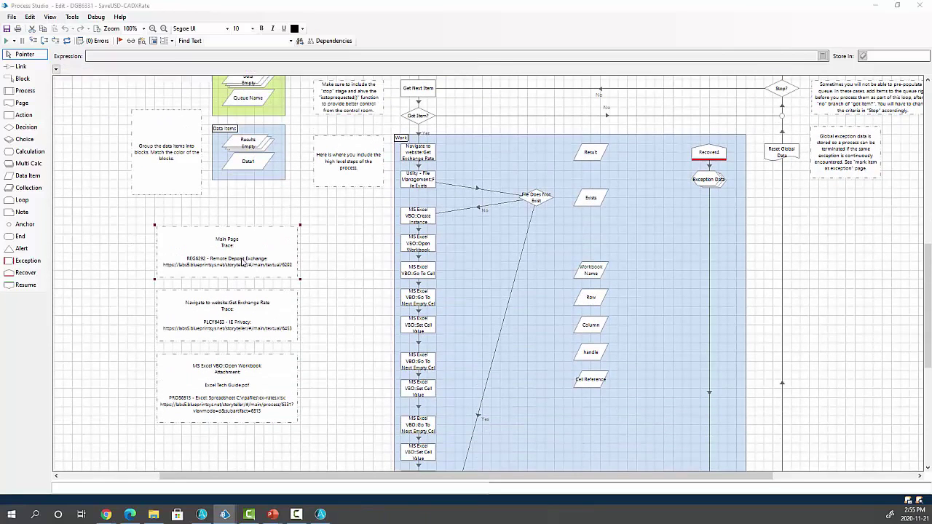
# Step: Open the Main Page note's REG6292 URL in Edge, then return to Process Studio
pyautogui.doubleClick(245, 265)
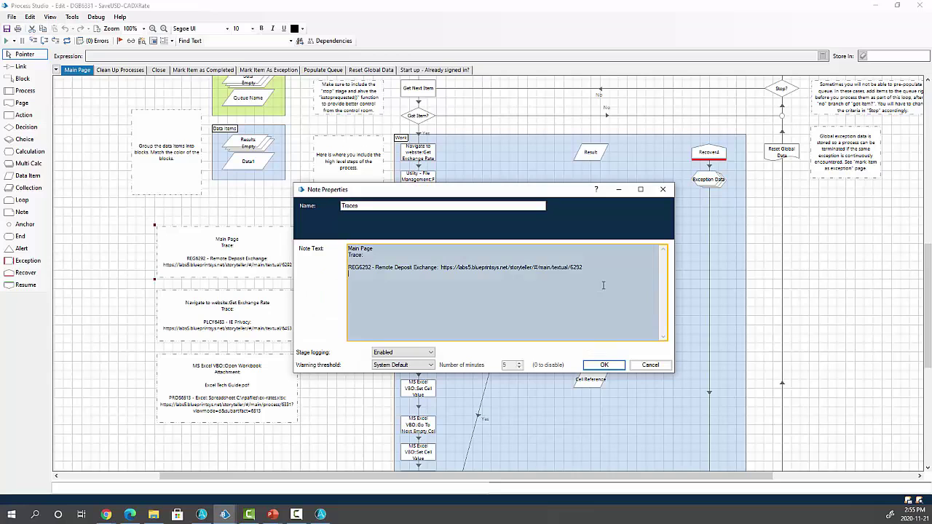
pyautogui.moveTo(587, 268); pyautogui.dragTo(440, 268)
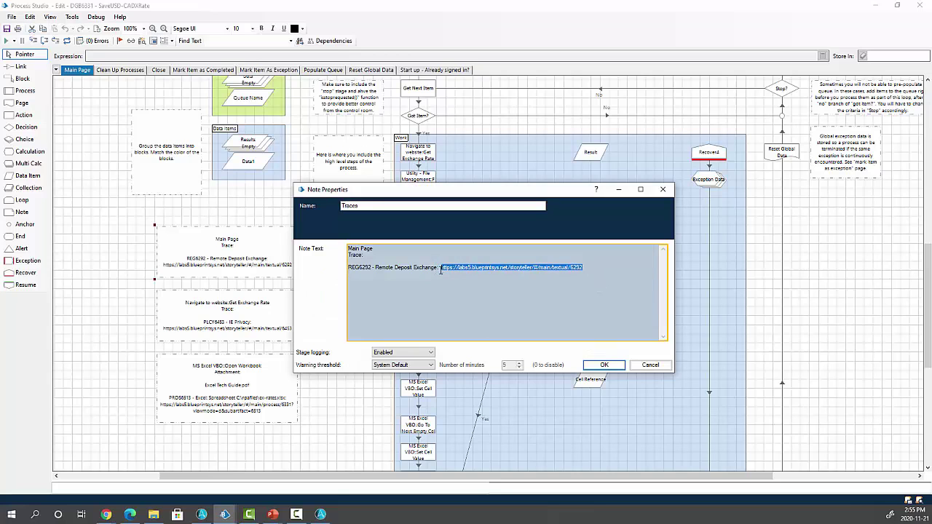
pyautogui.hotkey('alt', 'Tab')
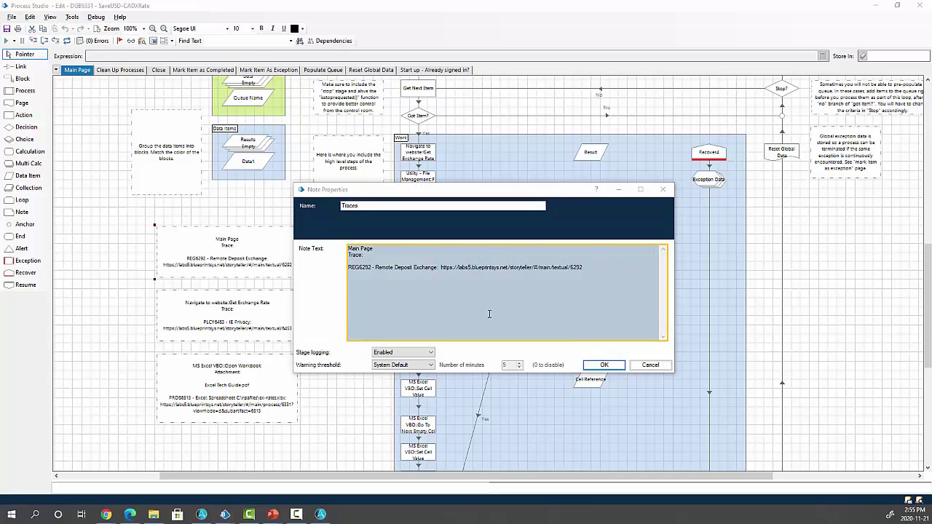
pyautogui.hotkey('ctrl', 'v')
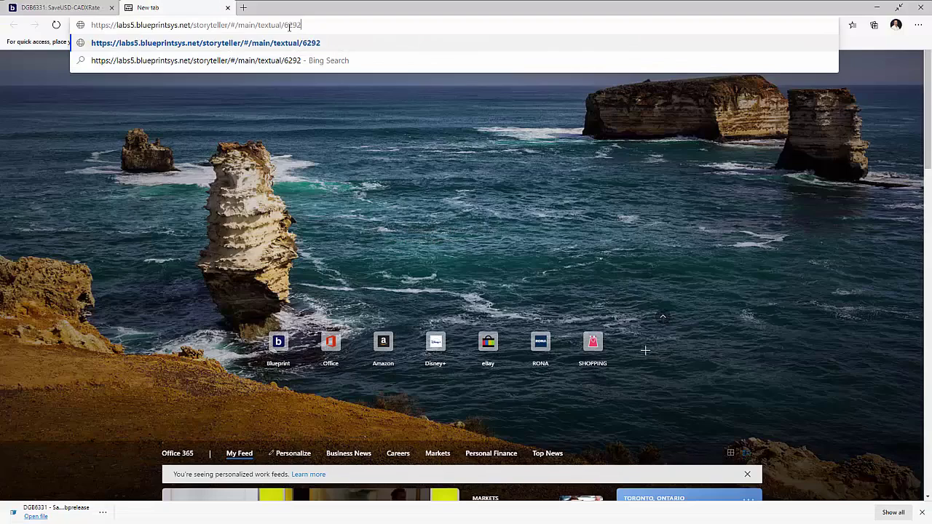
pyautogui.press('Return')
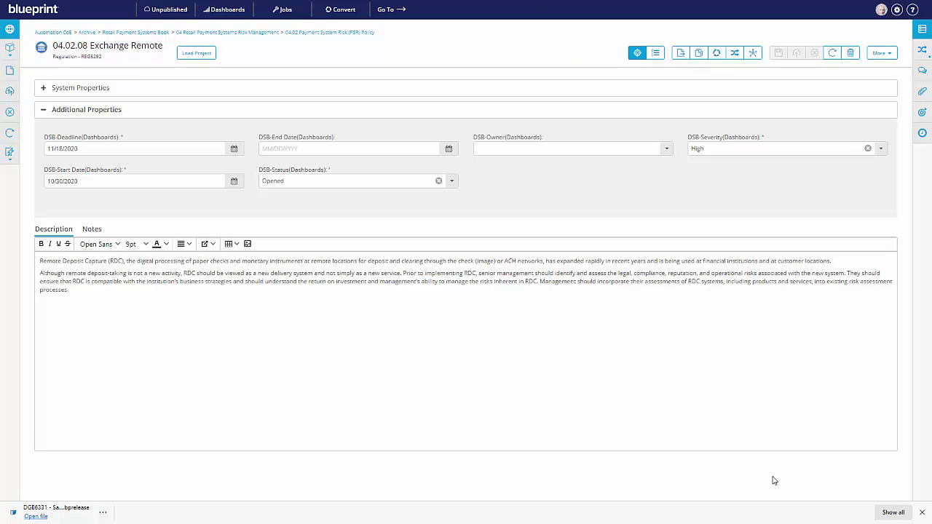
pyautogui.hotkey('alt', 'Tab')
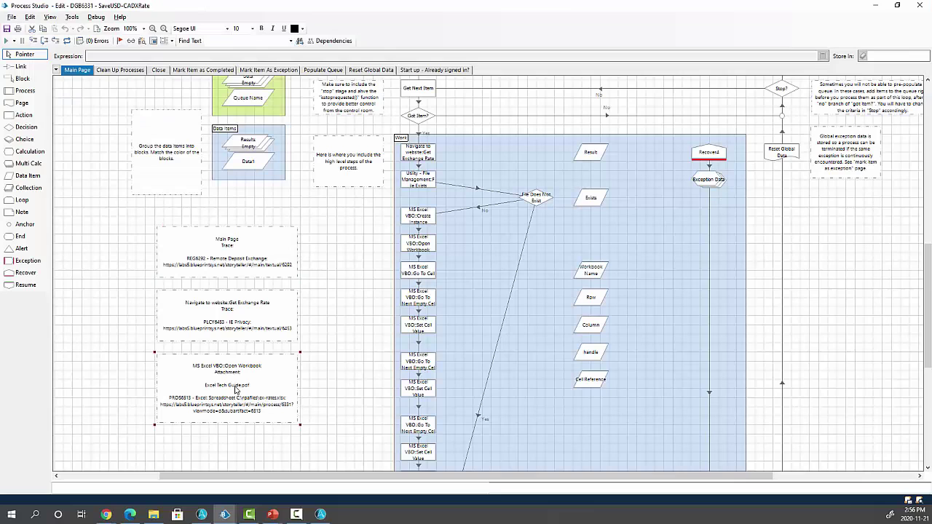
# Step: Open the Open Workbook note's PROS6513 link in a new Edge tab and view its Excel Tech Guide.pdf attachment
pyautogui.doubleClick(236, 390)
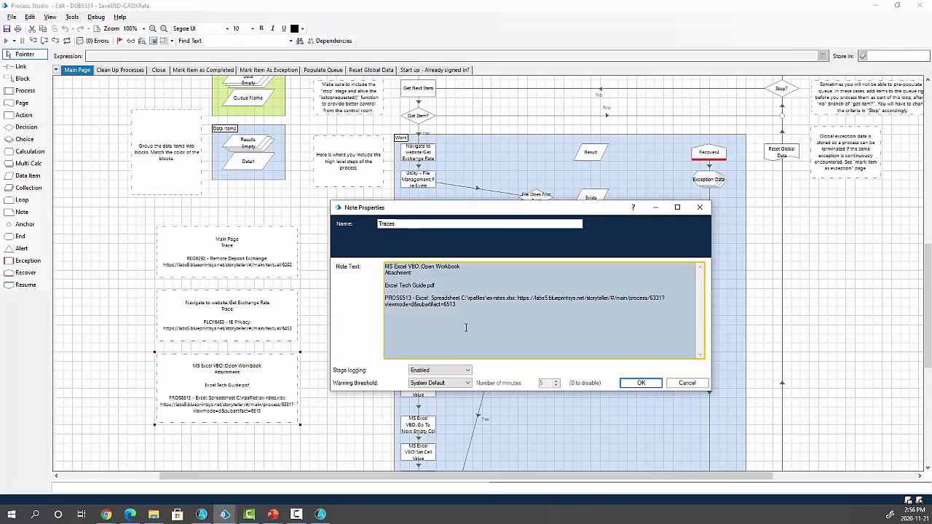
pyautogui.moveTo(472, 309); pyautogui.dragTo(517, 297)
pyautogui.hotkey('ctrl', 'c')
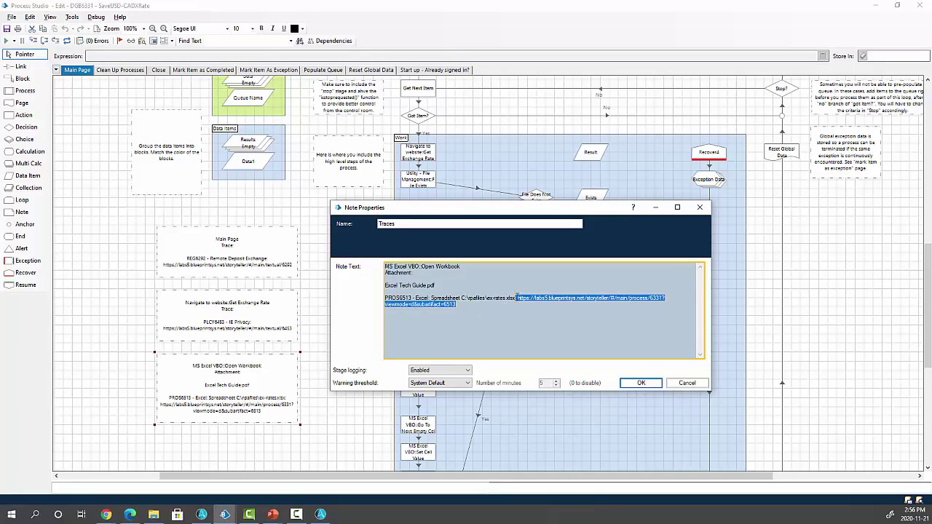
pyautogui.click(641, 383)
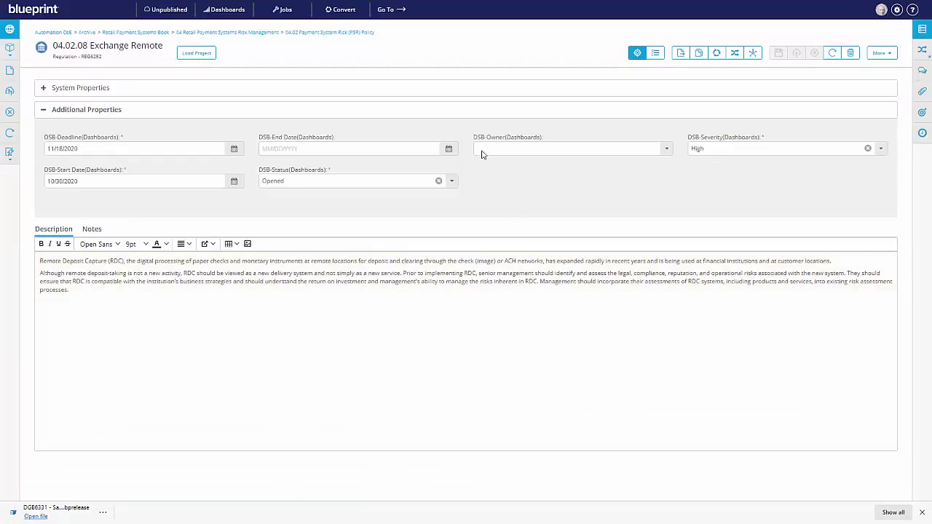
pyautogui.hotkey('ctrl', 't')
pyautogui.hotkey('ctrl', 'v')
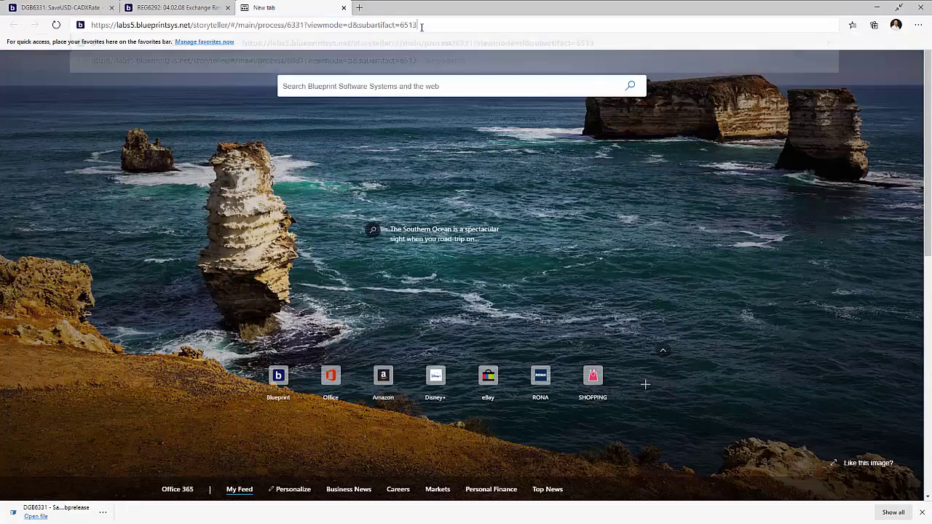
pyautogui.press('Return')
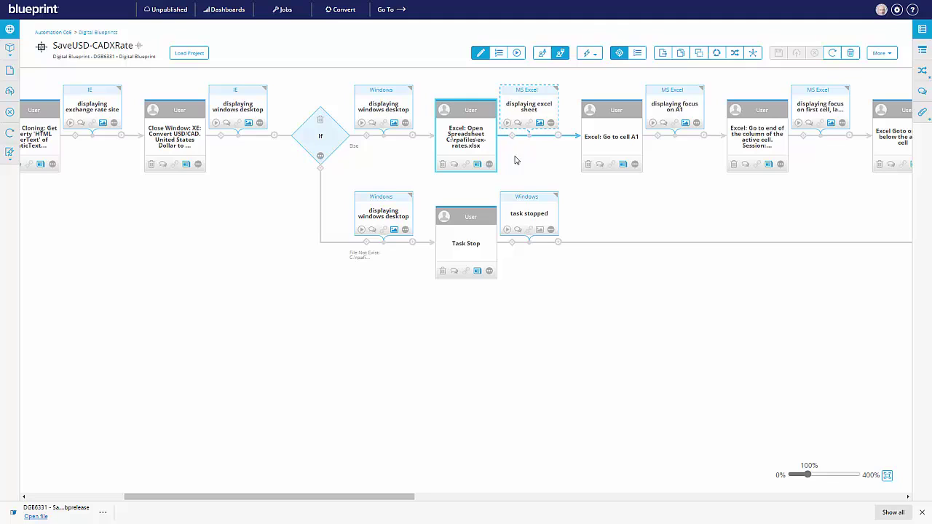
pyautogui.click(923, 113)
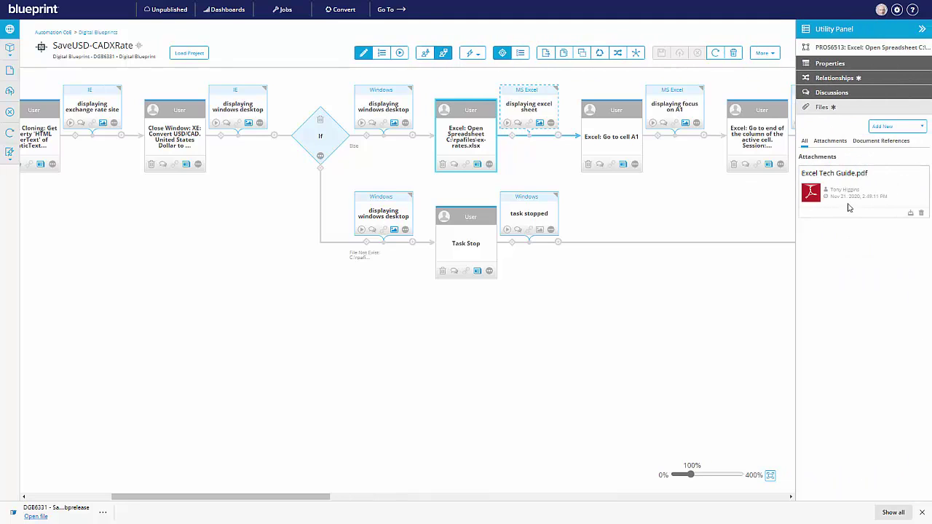